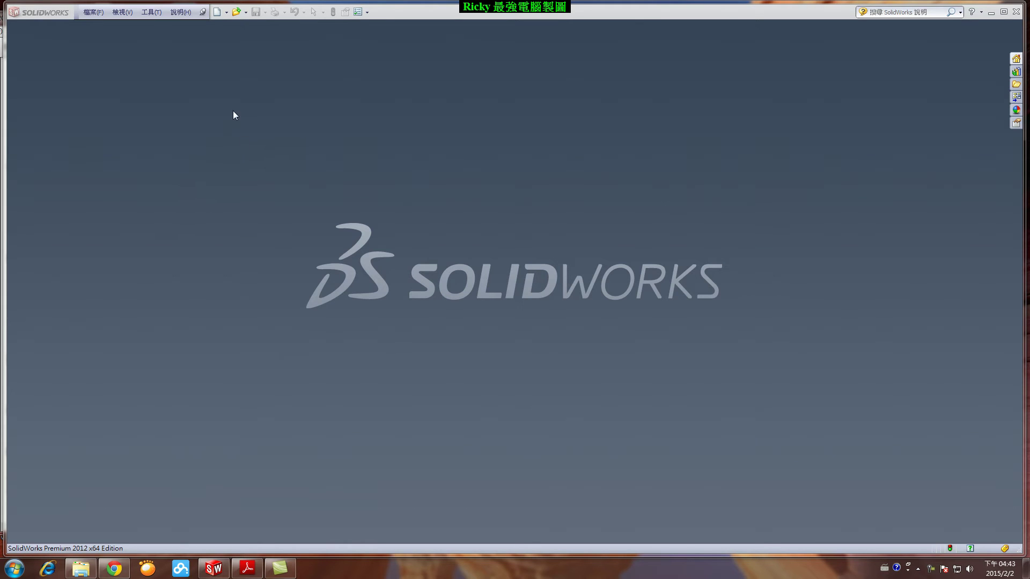
Create a new drawing on an A3 (ISO) sheet without a model view, and select sheet format 圖頁格式1.
click(217, 11)
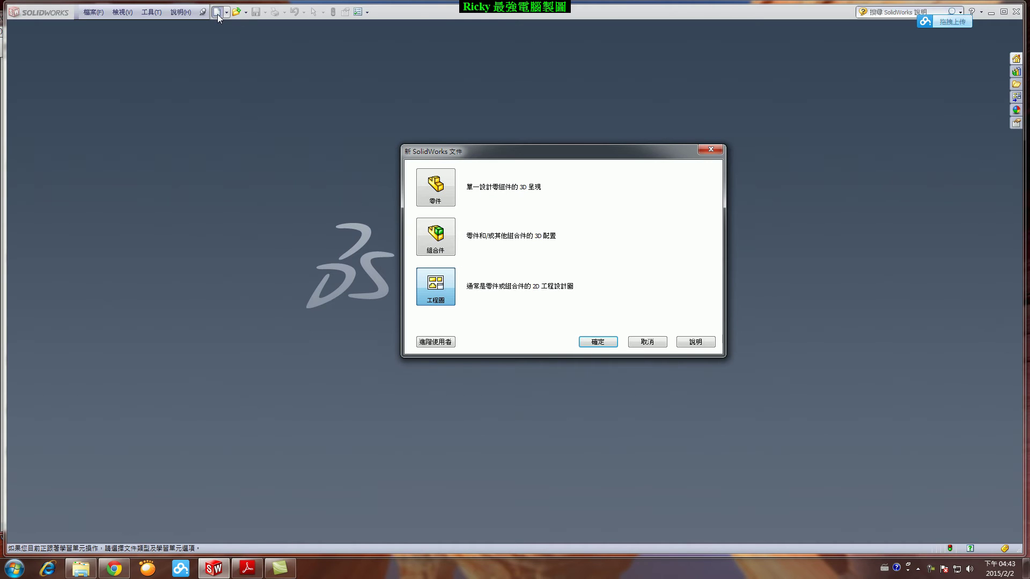
click(597, 342)
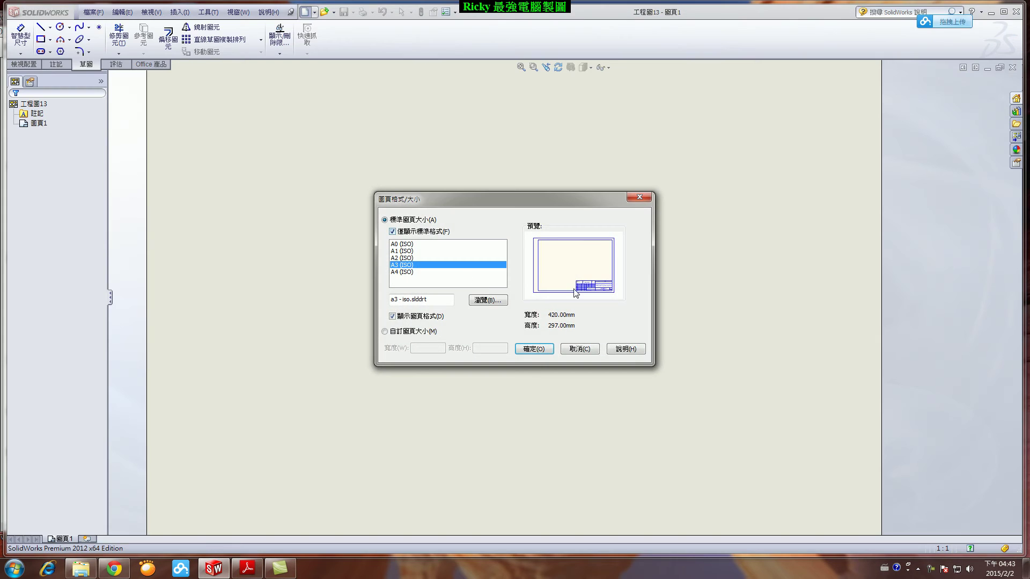
click(533, 349)
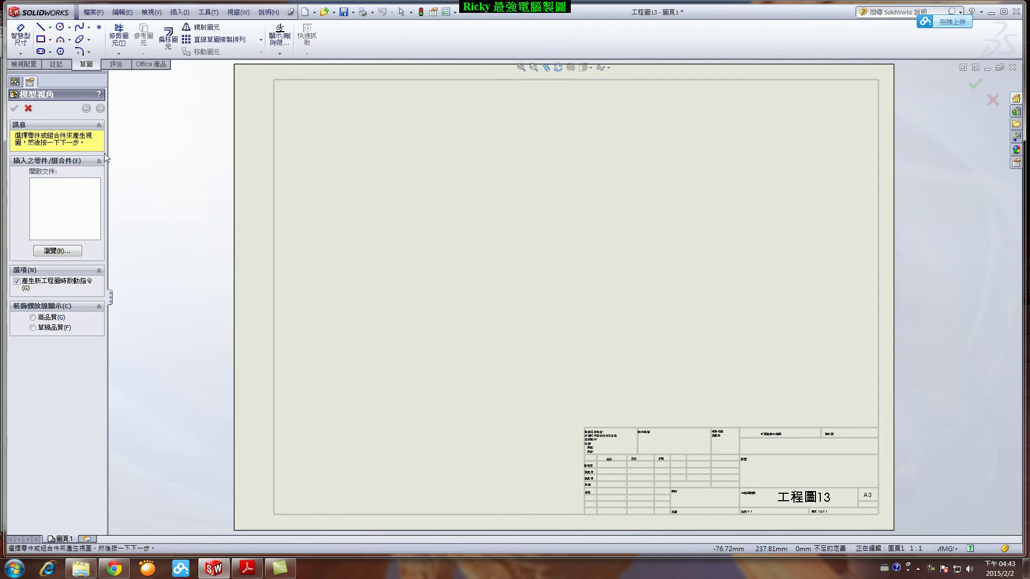
click(29, 109)
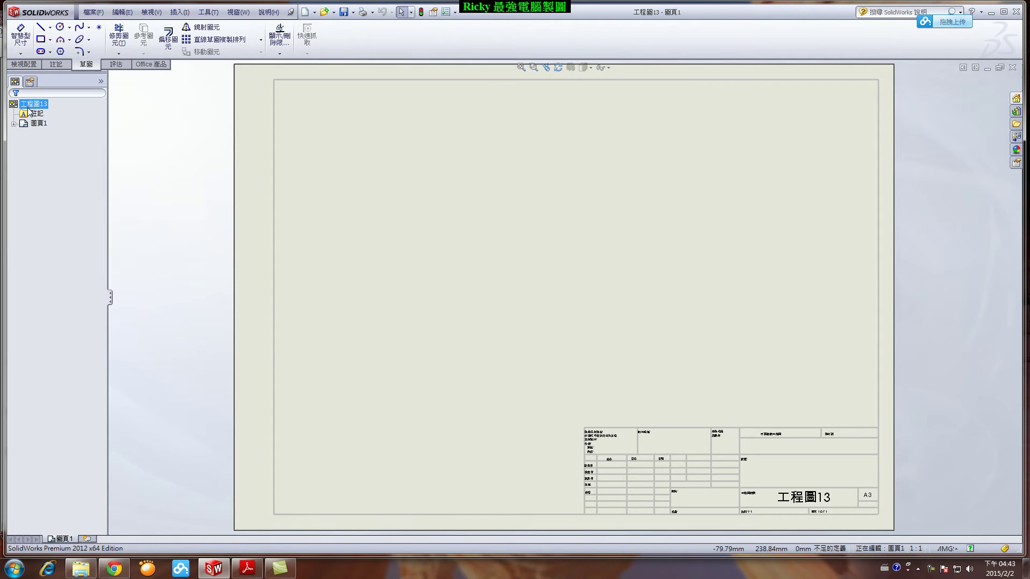
click(13, 124)
drag(53, 133, 637, 465)
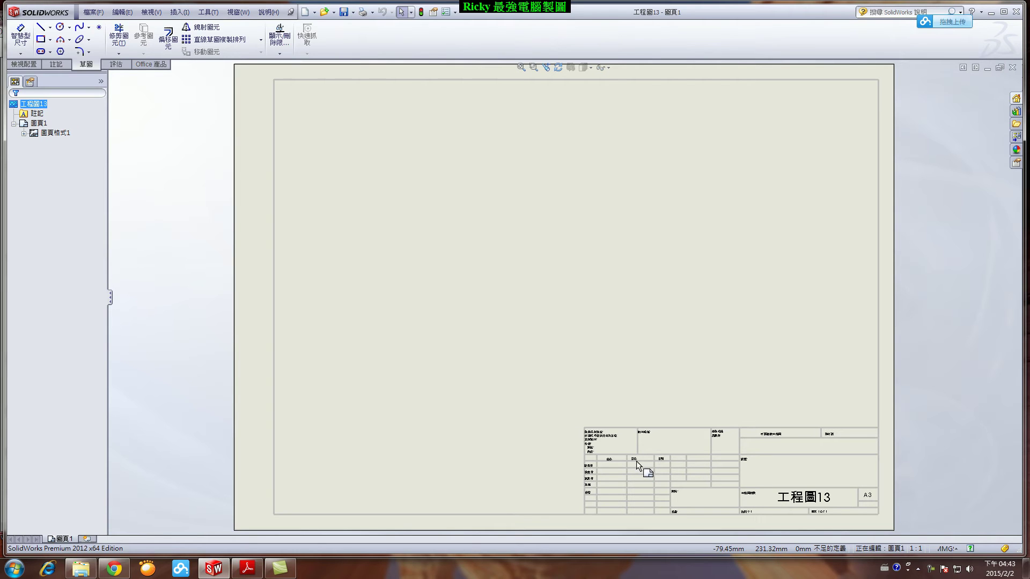
Delete sheet format 圖頁格式1, removing the standard border and title block.
right_click(57, 133)
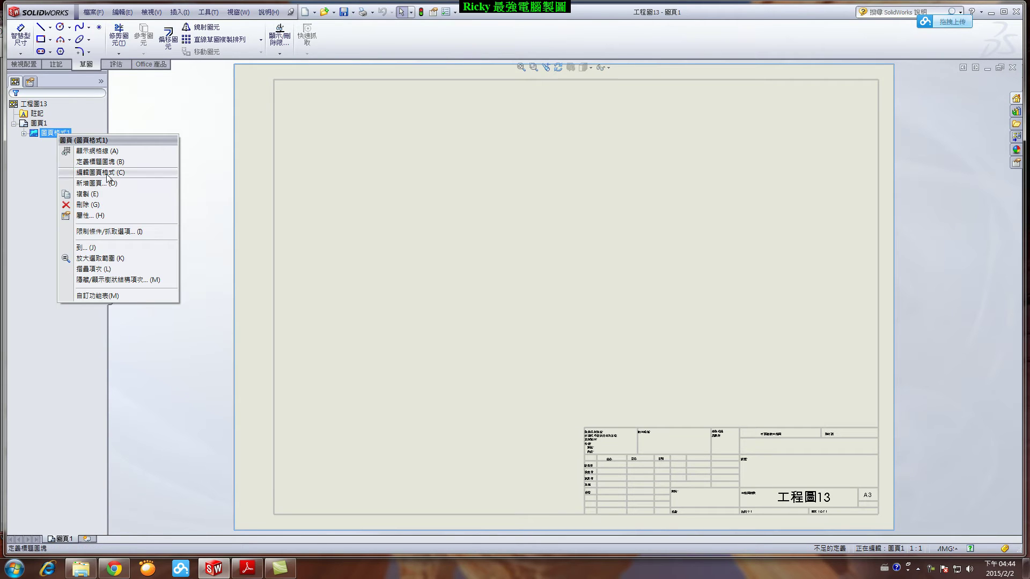
click(101, 205)
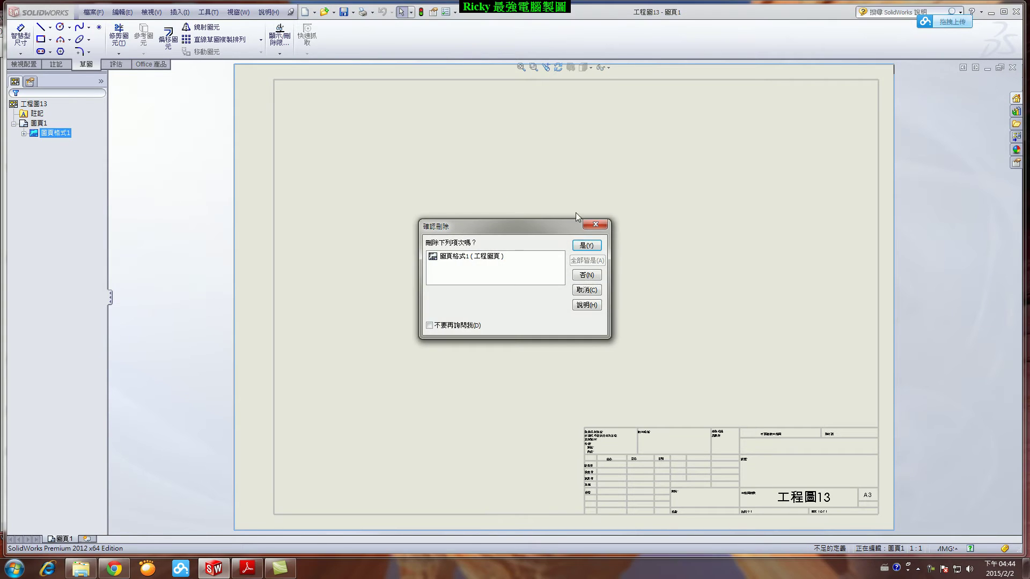
click(586, 246)
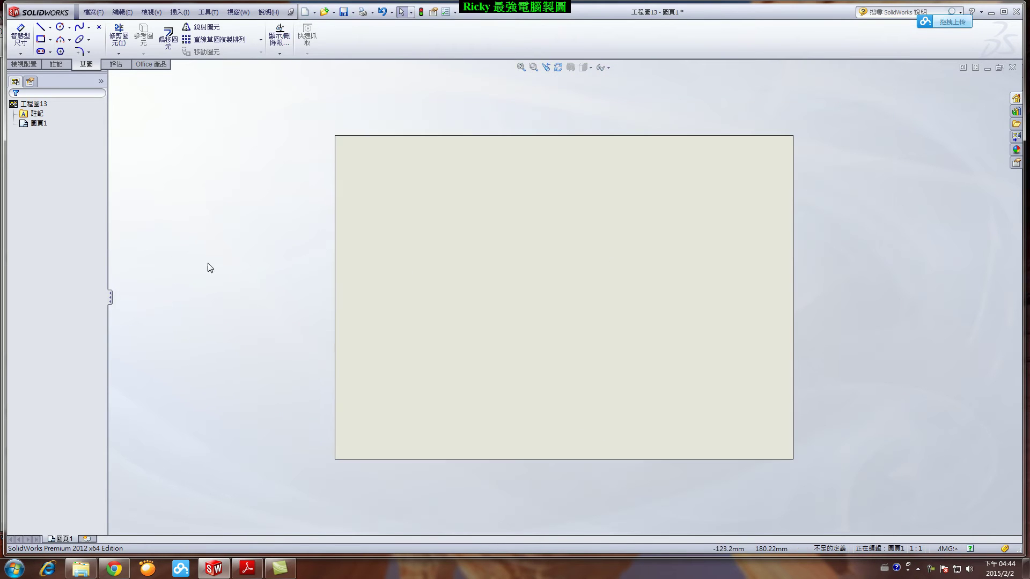
Draw a rectangle spanning most of the sheet as the border.
scroll(683, 288, down, 1)
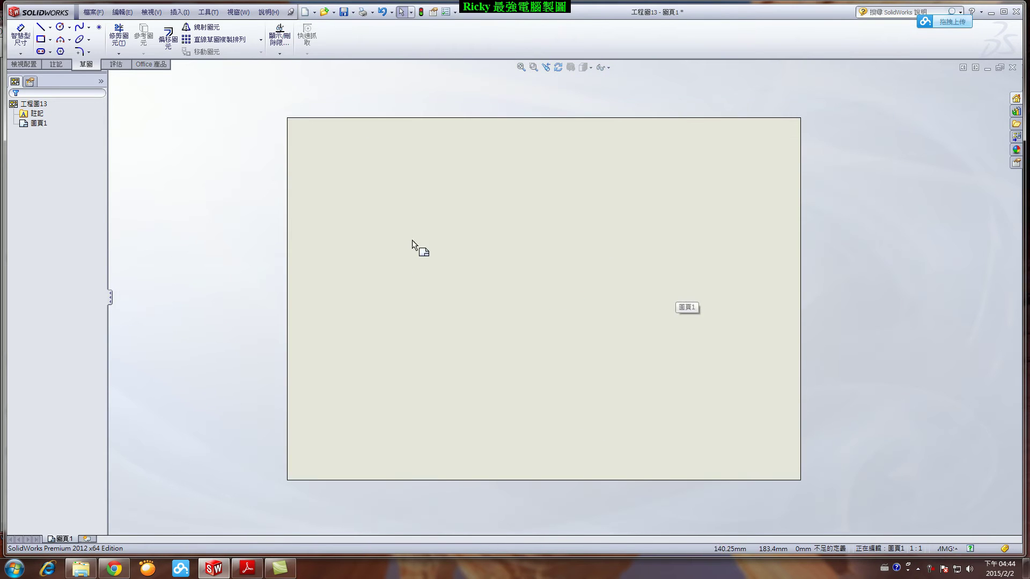
click(40, 40)
drag(306, 137, 398, 241)
drag(436, 274, 783, 463)
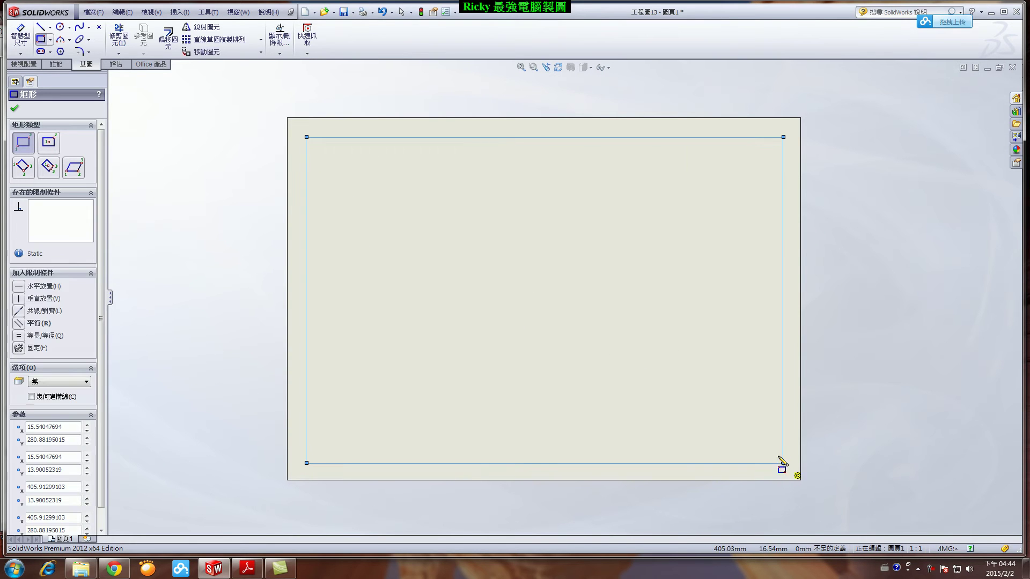
click(14, 108)
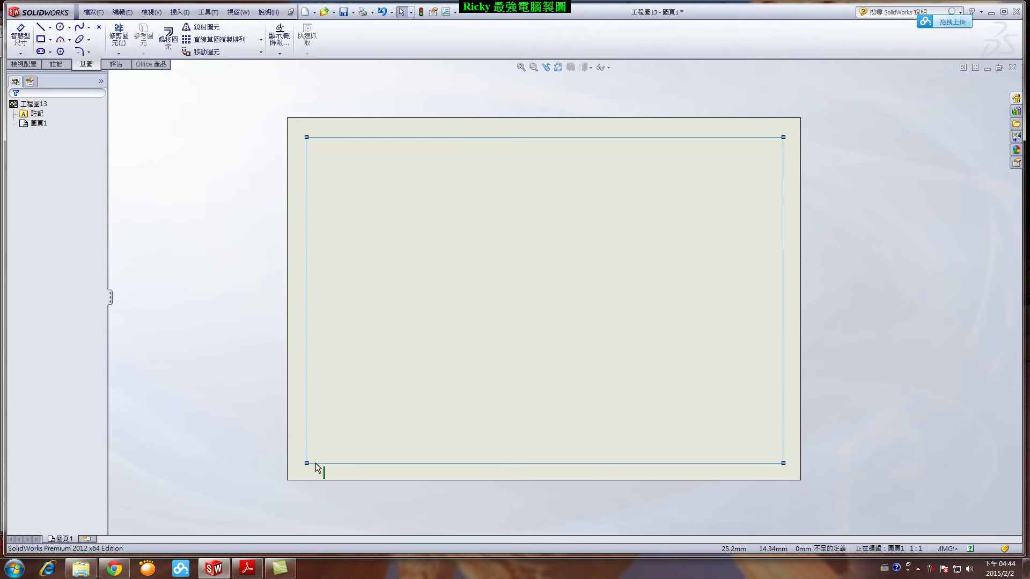
Fix the rectangle's lower-left corner at X 25, Y 10.
click(306, 463)
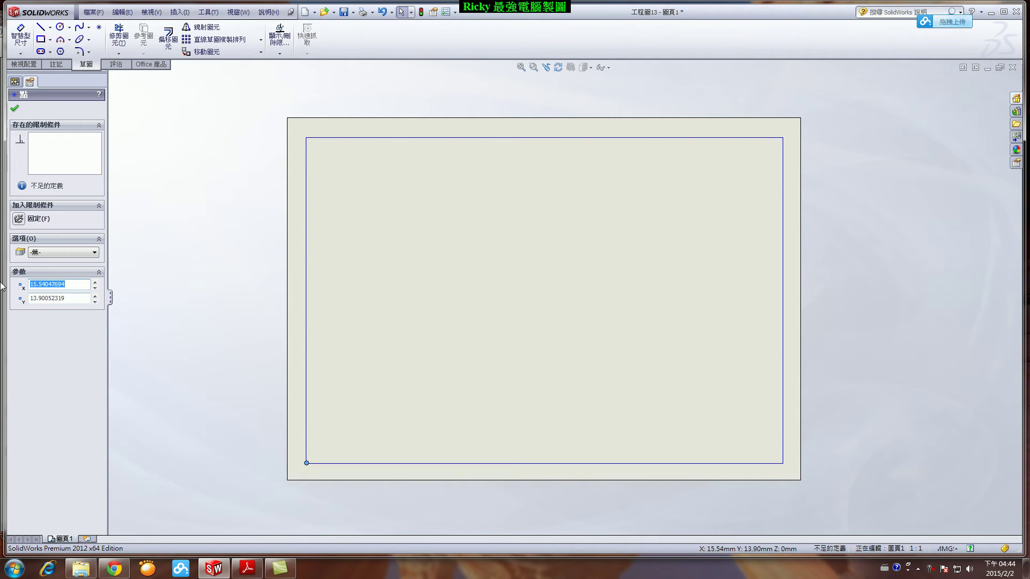
text(2)
key(Tab)
text(10)
key(Return)
click(37, 222)
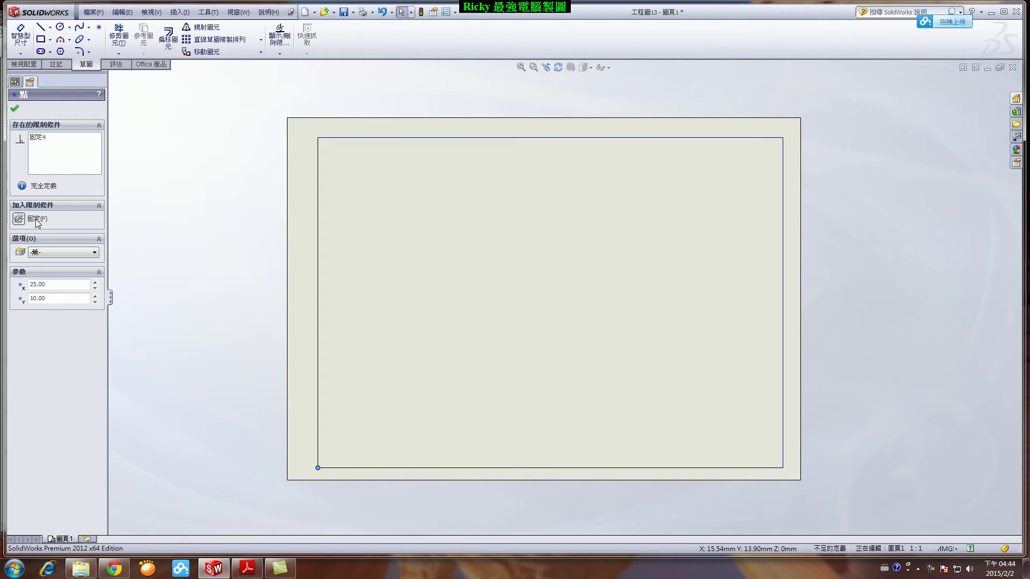
click(15, 110)
click(21, 34)
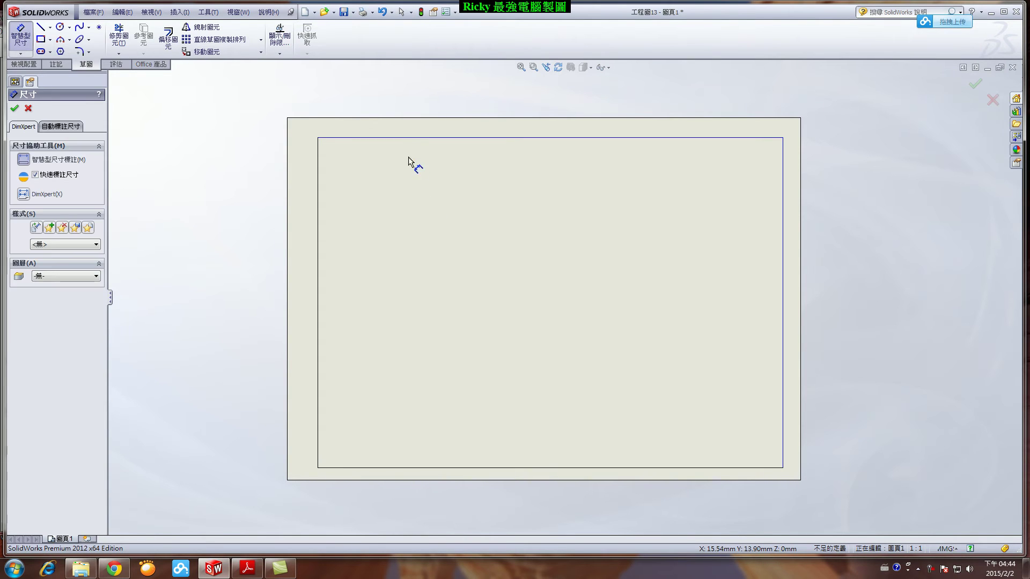
Dimension the border's top edge to 385 and its left edge to 277.
click(409, 139)
click(411, 101)
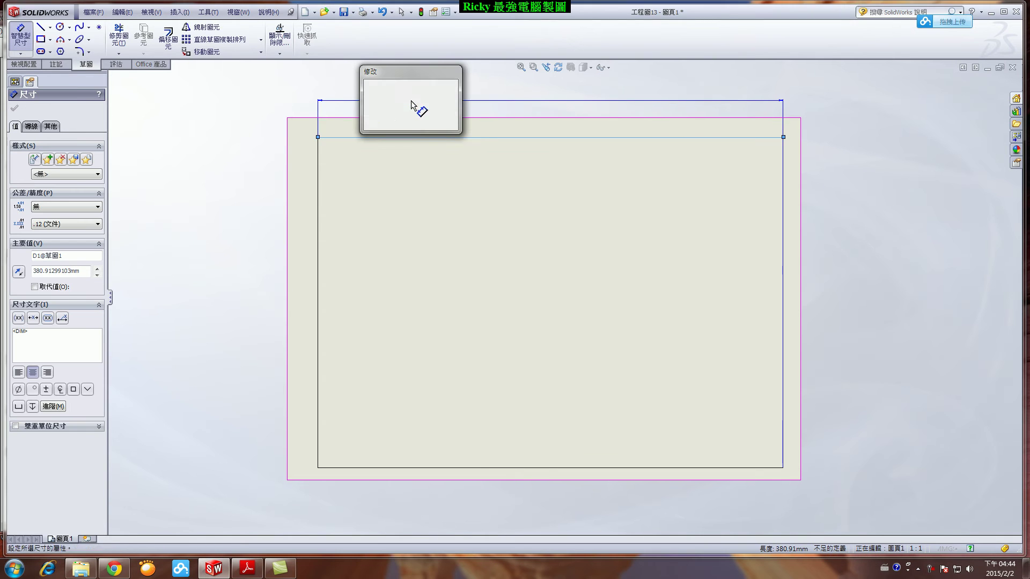
text(3)
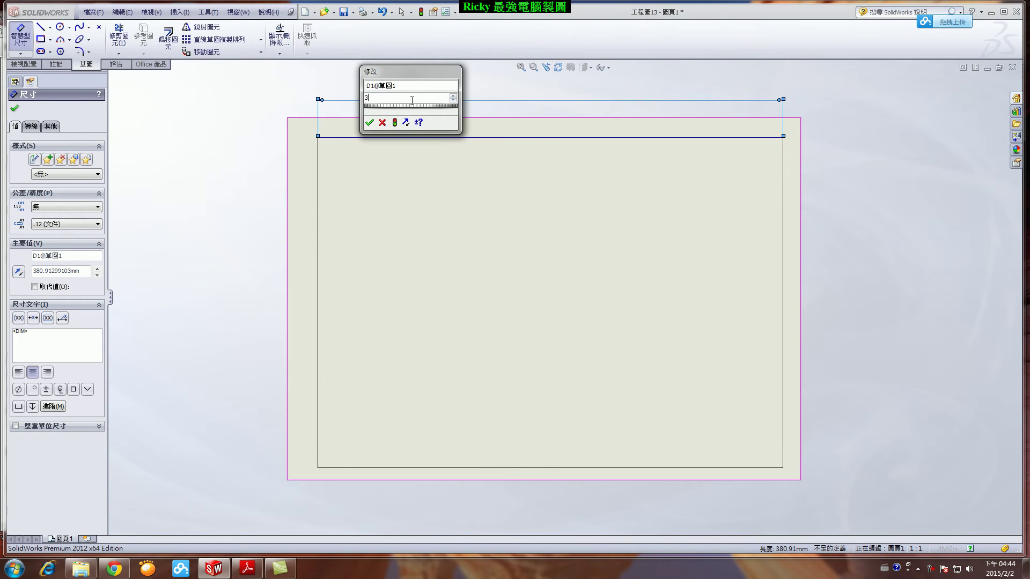
text(85)
click(370, 122)
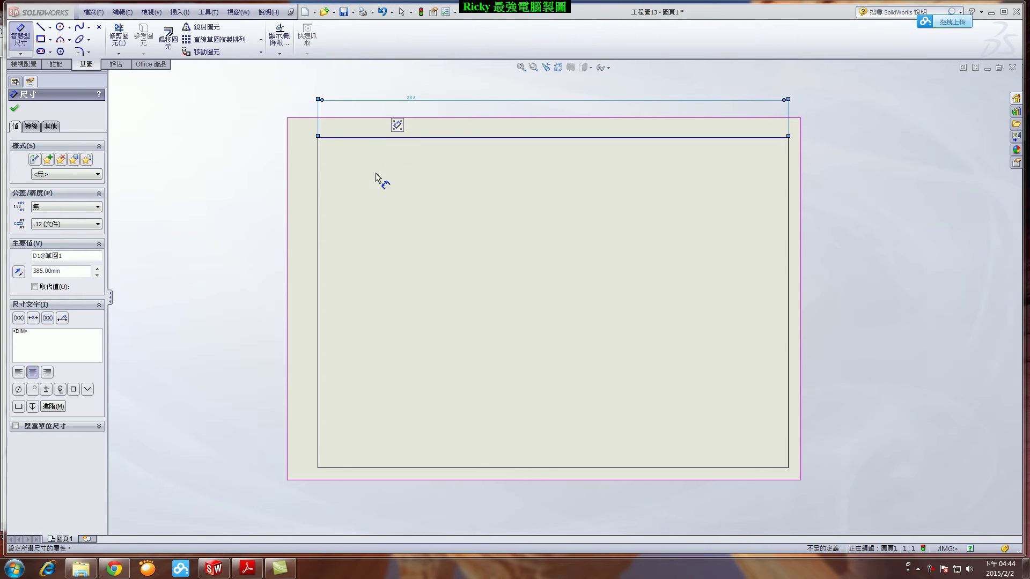
click(318, 215)
click(243, 215)
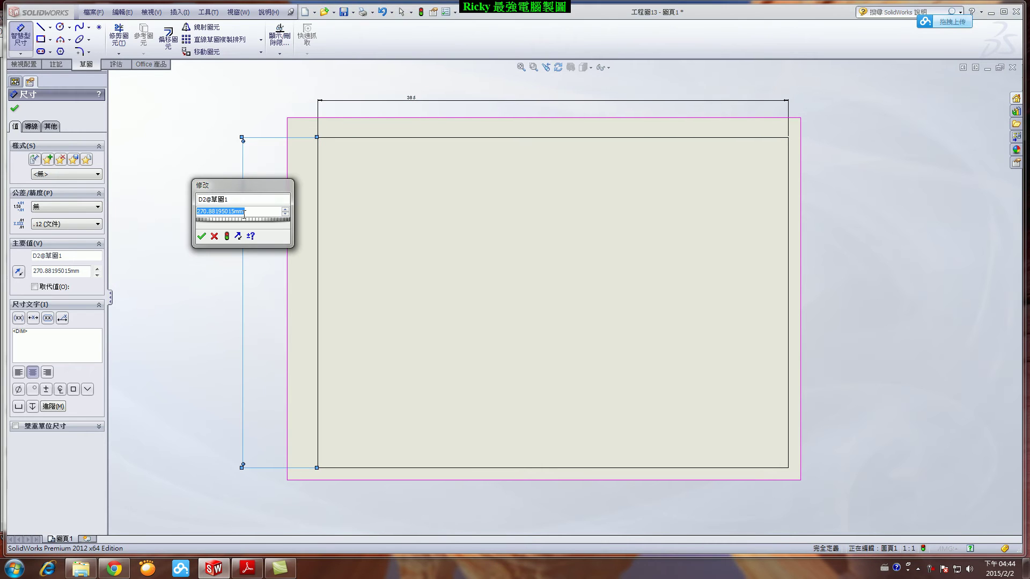
text(277)
key(Return)
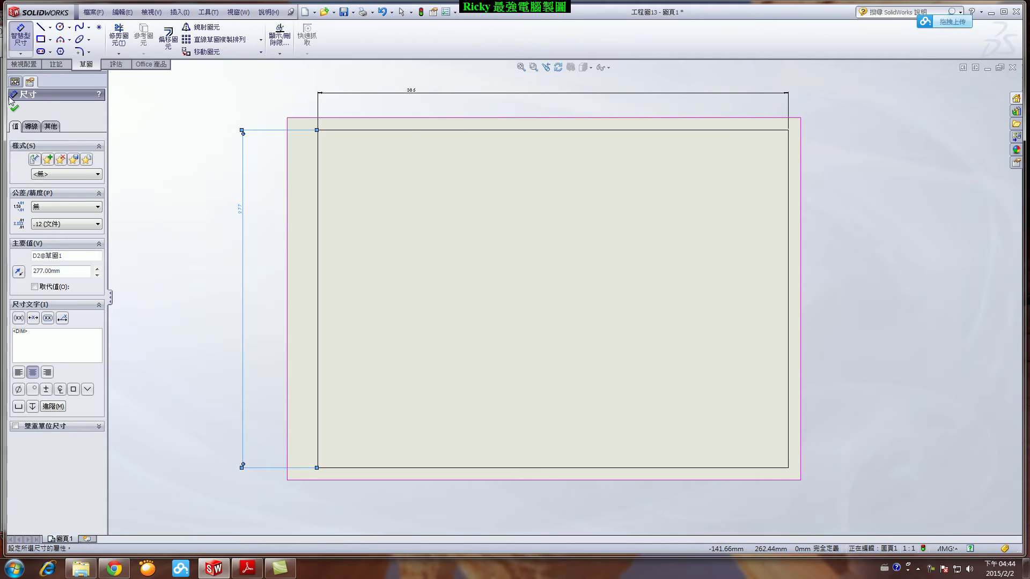
click(15, 109)
click(40, 27)
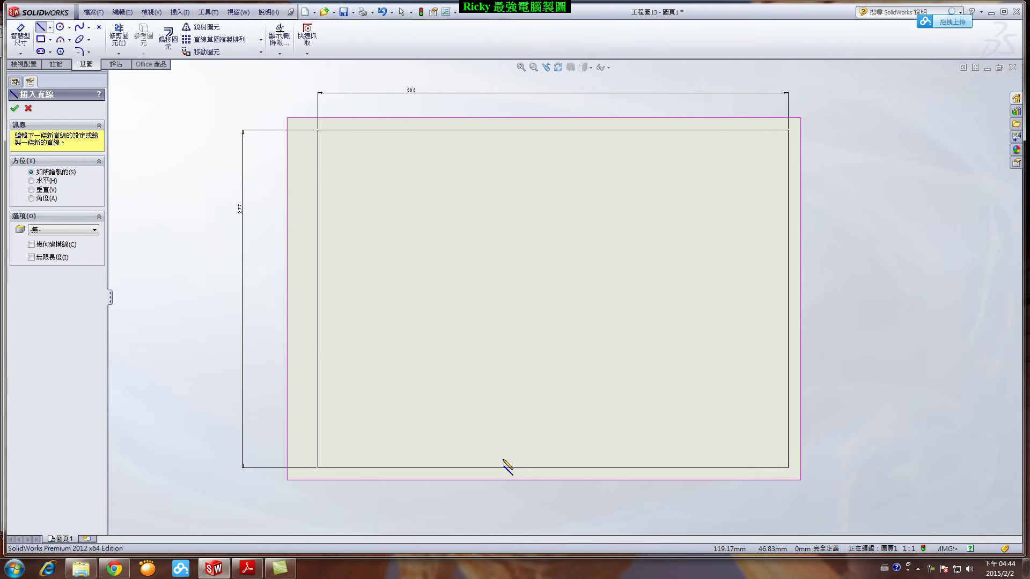
Draw the title-block lines in the border's lower-right corner.
click(787, 435)
click(633, 434)
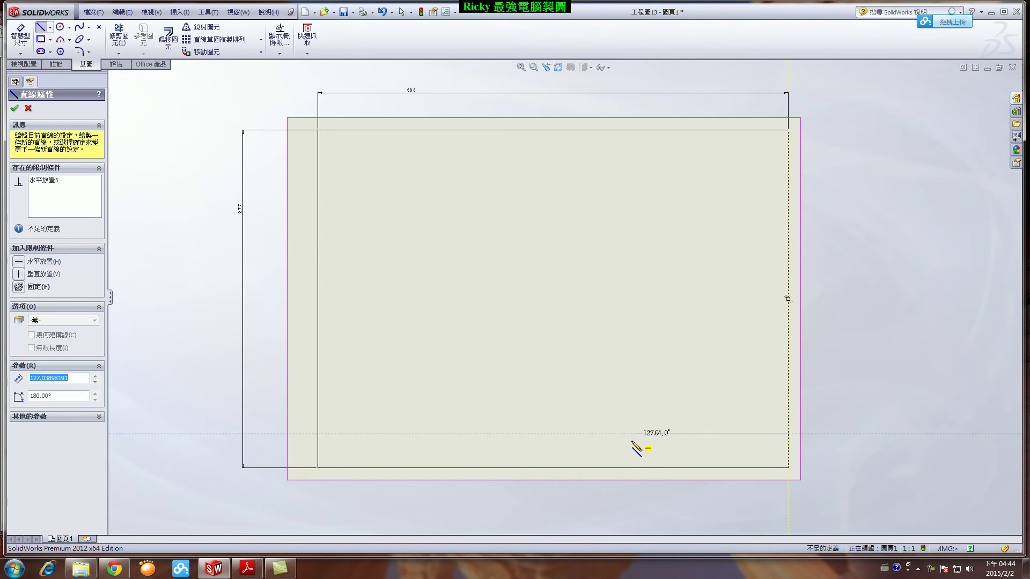
click(633, 468)
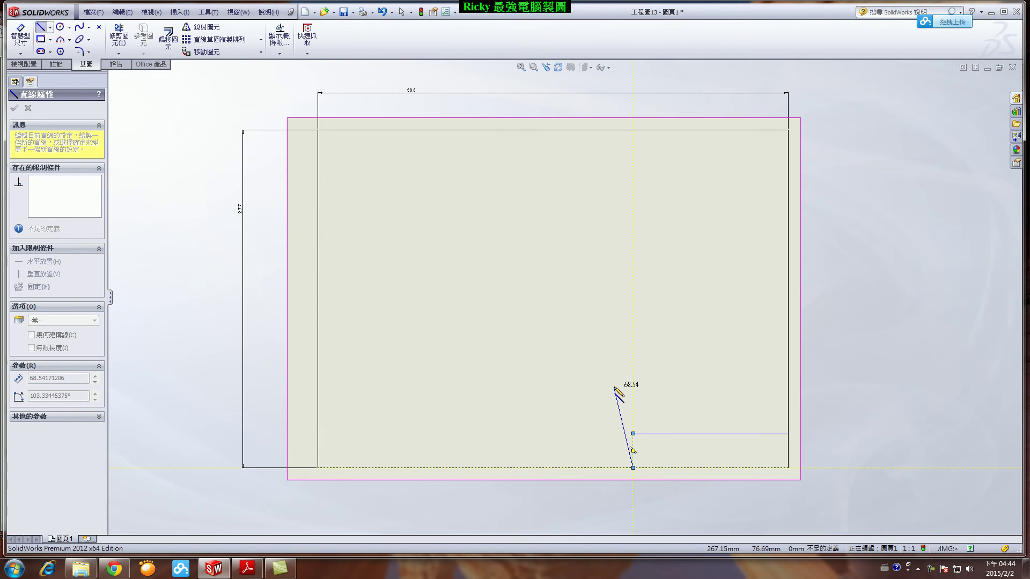
key(Escape)
Dimension the title block 80 mm wide and 10 mm tall.
click(21, 36)
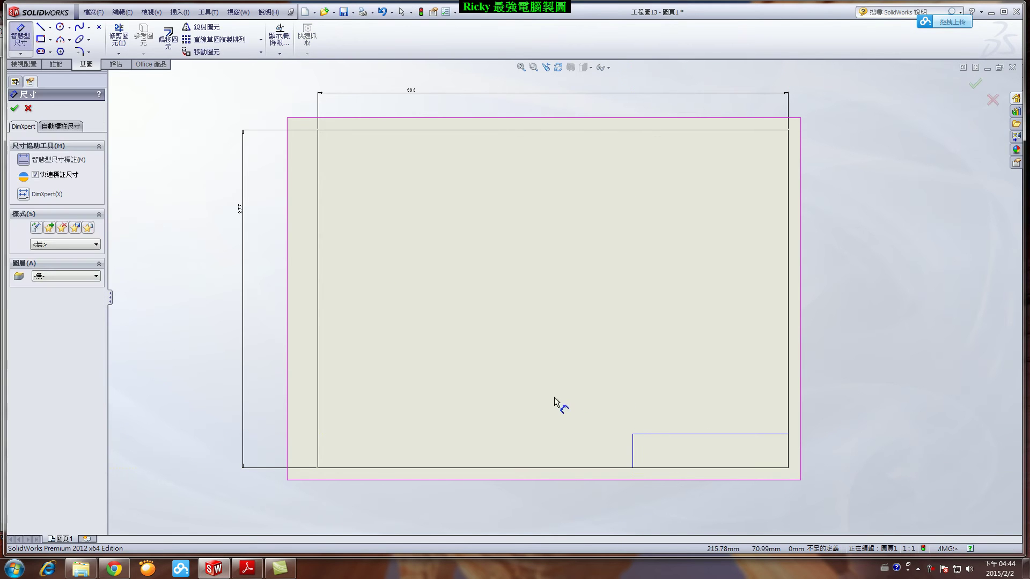
click(659, 434)
click(661, 414)
text(80)
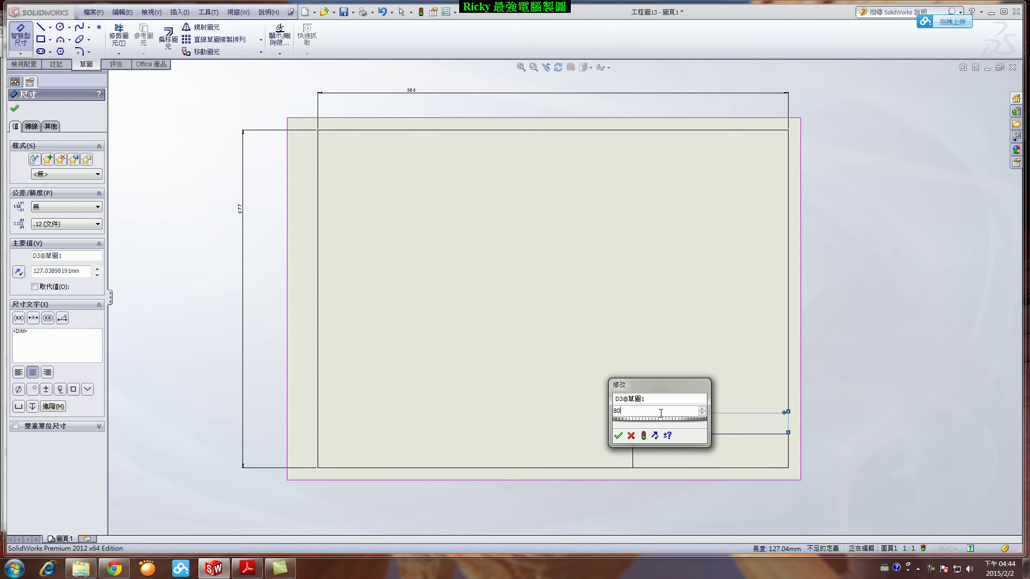
key(Return)
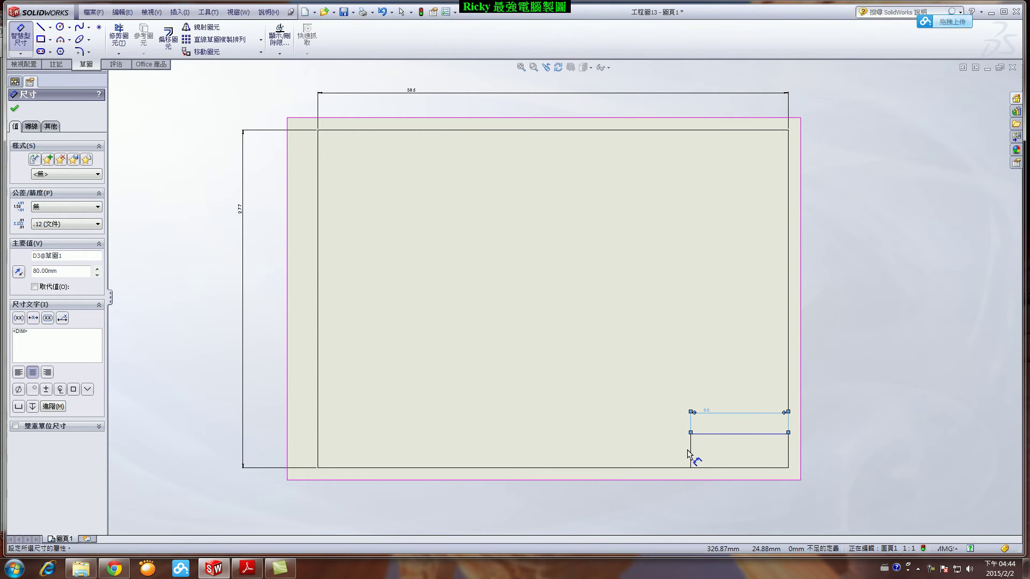
click(691, 451)
click(666, 451)
text(1)
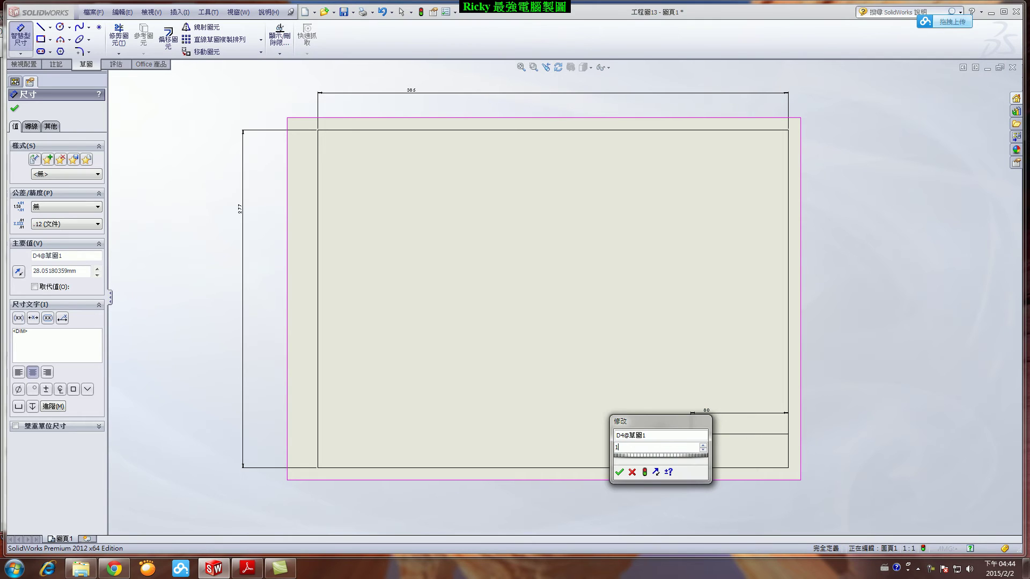
text(0)
key(Return)
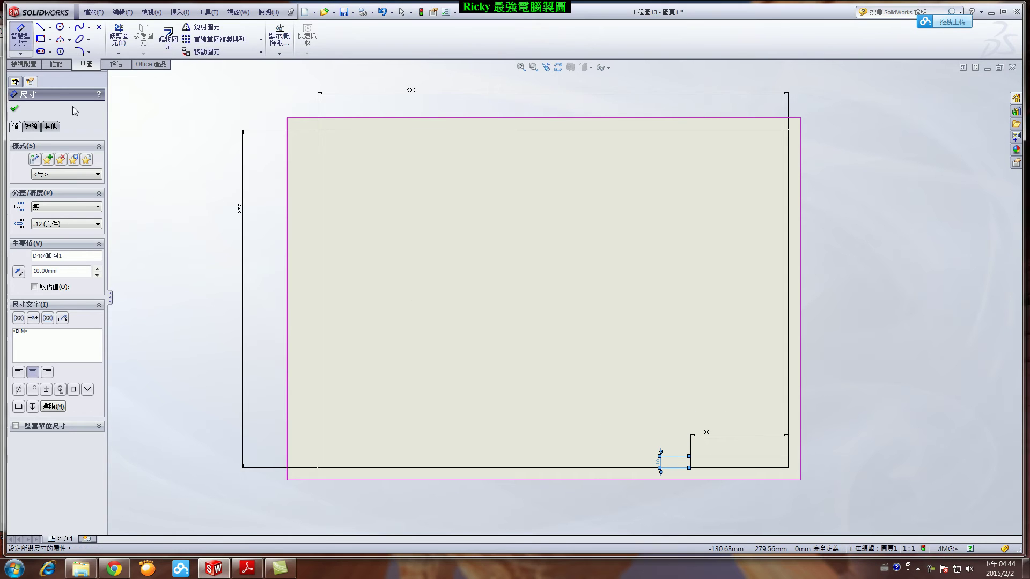
Select the 80, 10 and 277 dimensions.
click(16, 110)
click(719, 441)
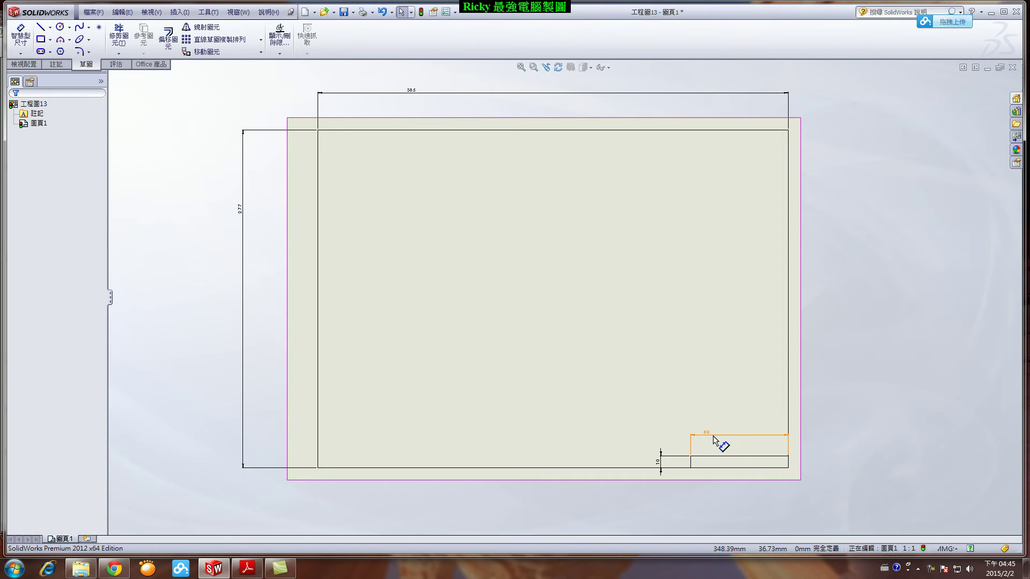
click(663, 466)
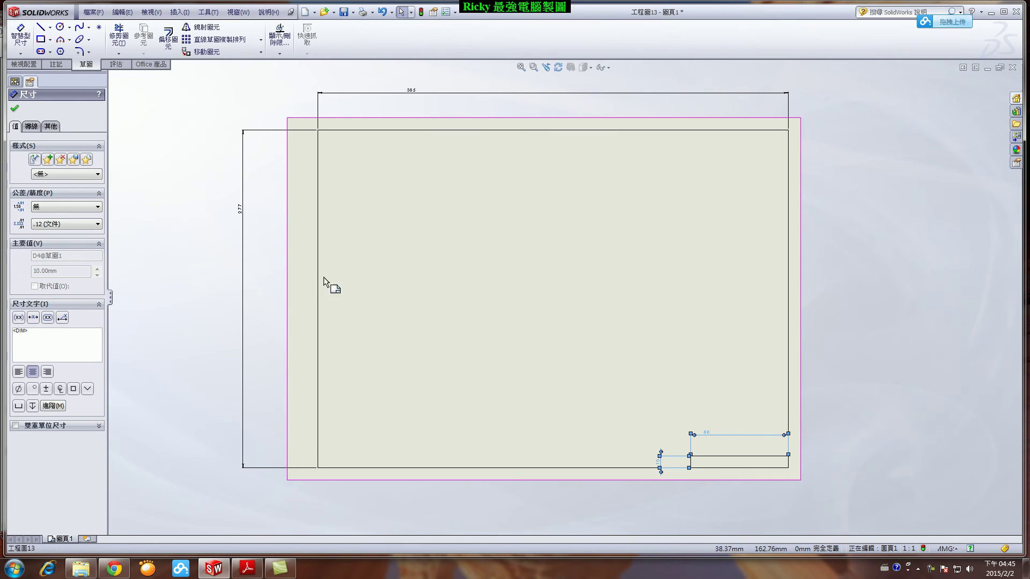
ctrl+click(244, 211)
Delete all the sheet dimensions, including the 385 one.
ctrl+click(411, 97)
right_click(412, 97)
click(435, 153)
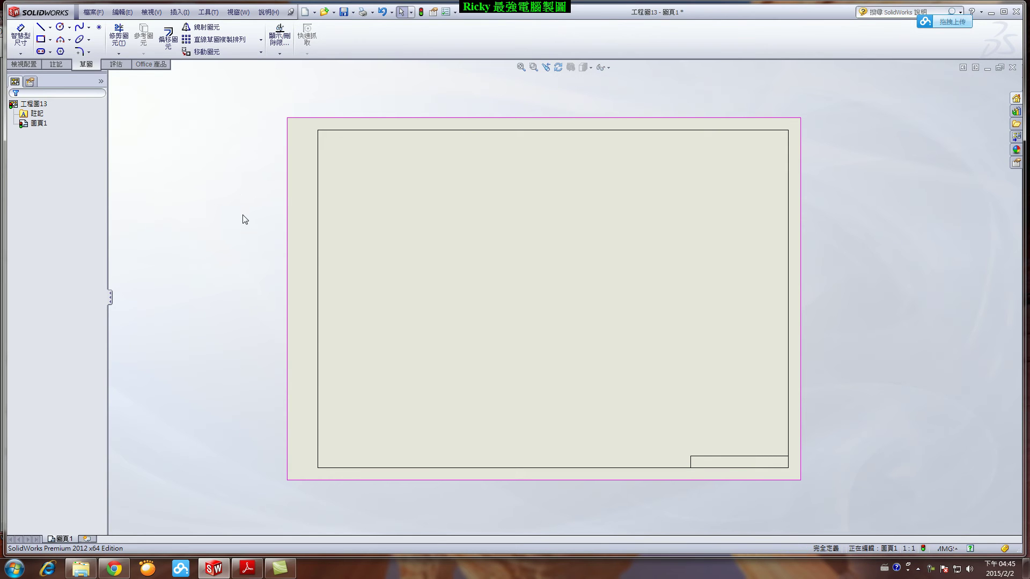
scroll(764, 477, down, 3)
scroll(738, 451, down, 1)
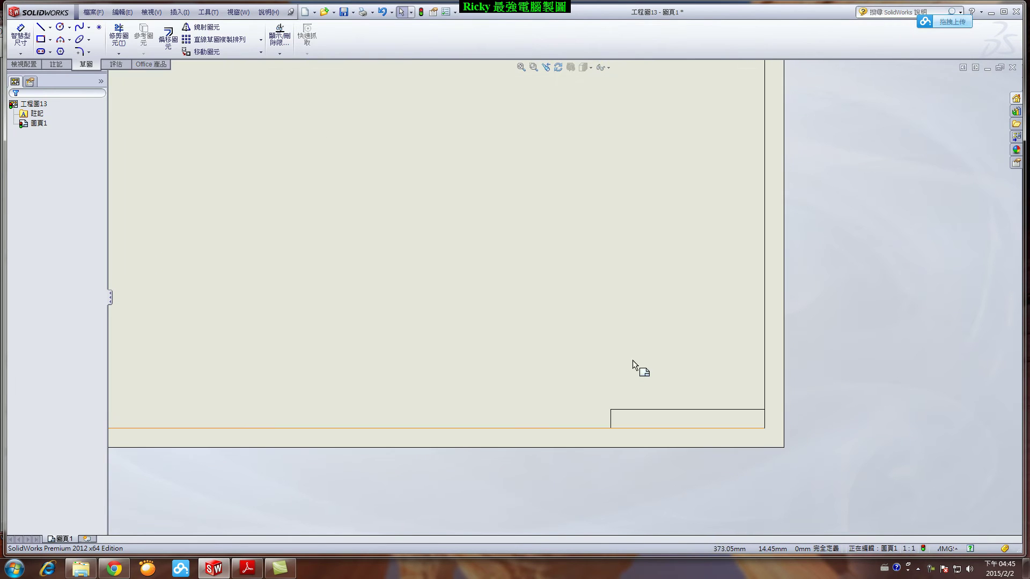
Add the note 152-910301 and position it inside the title block.
click(53, 64)
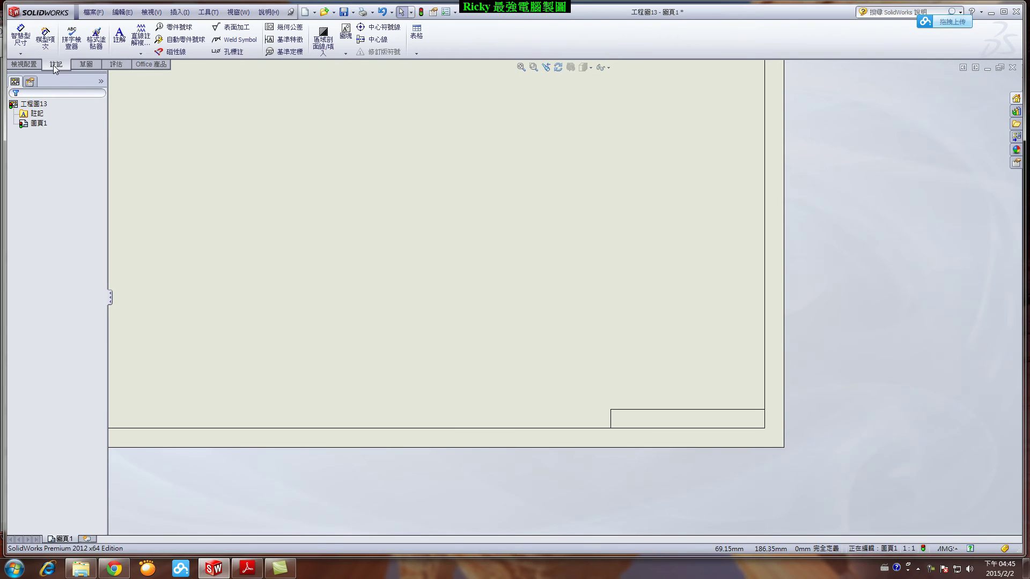
click(119, 35)
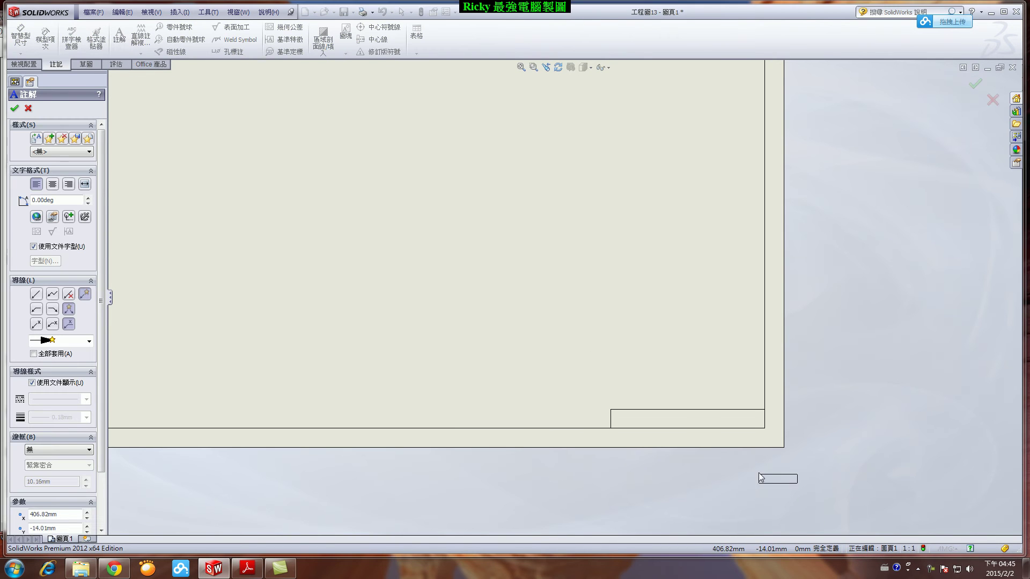
scroll(758, 476, down, 2)
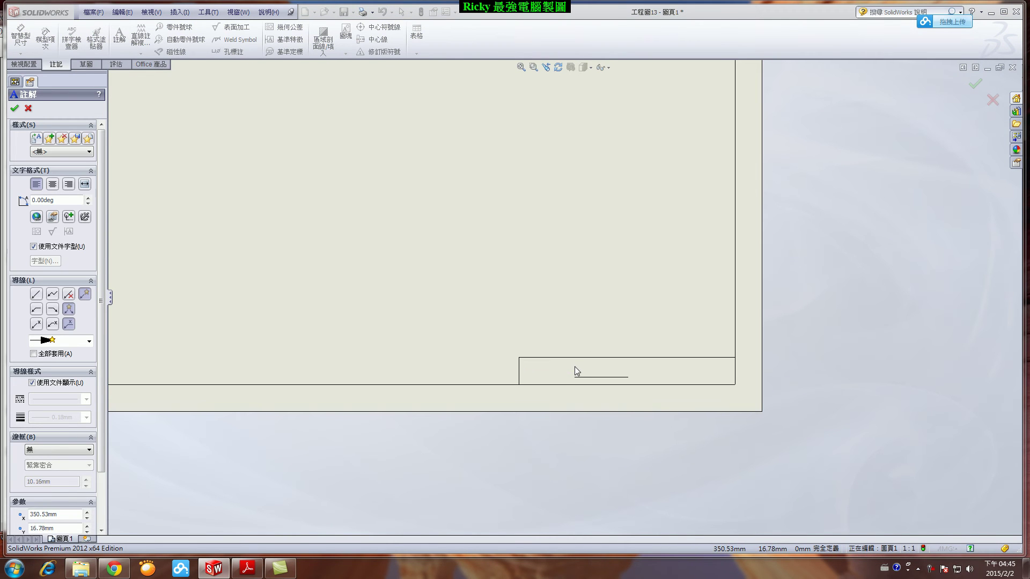
scroll(577, 370, down, 1)
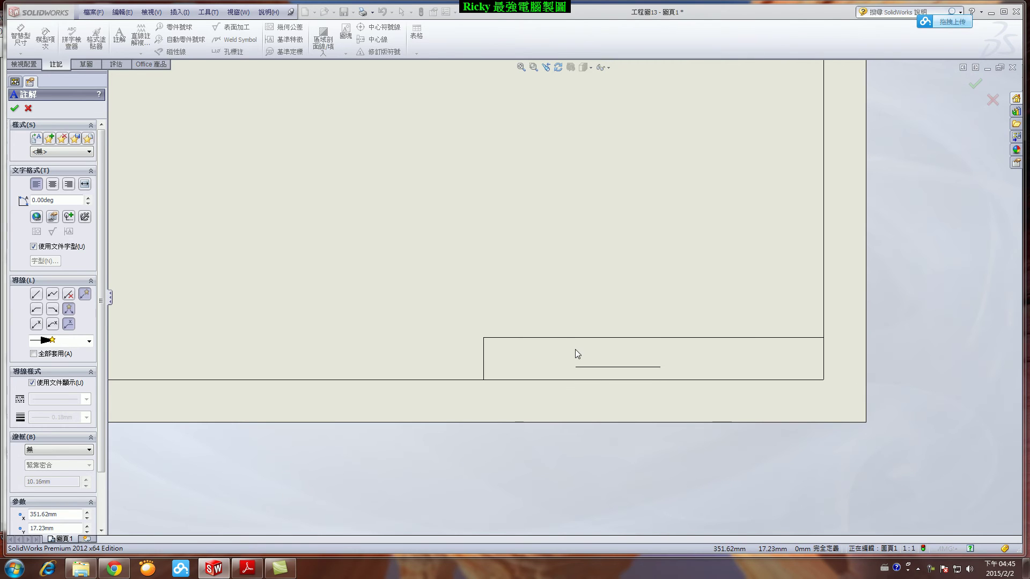
click(572, 345)
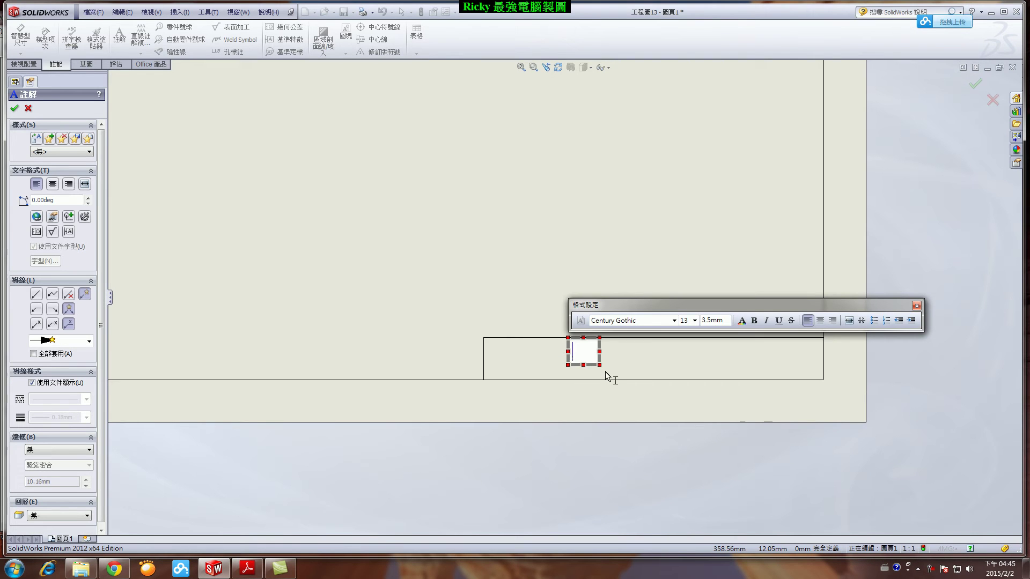
text(152-9103)
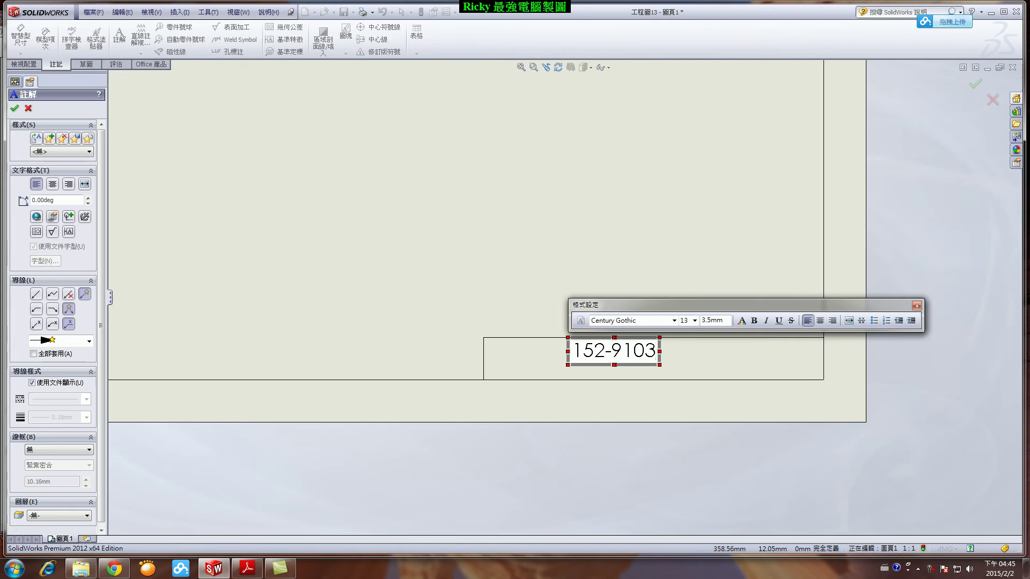
text(01)
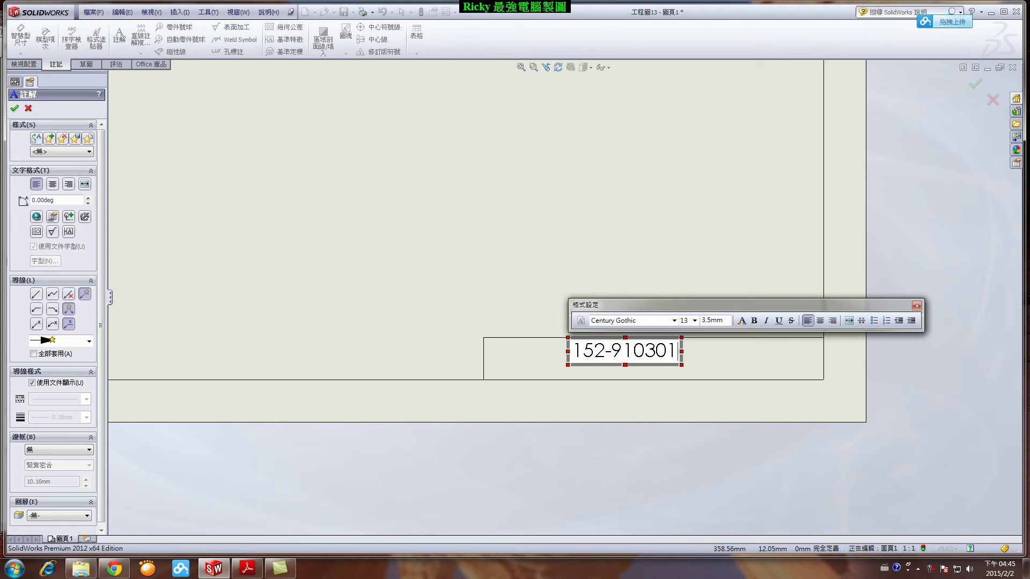
click(916, 306)
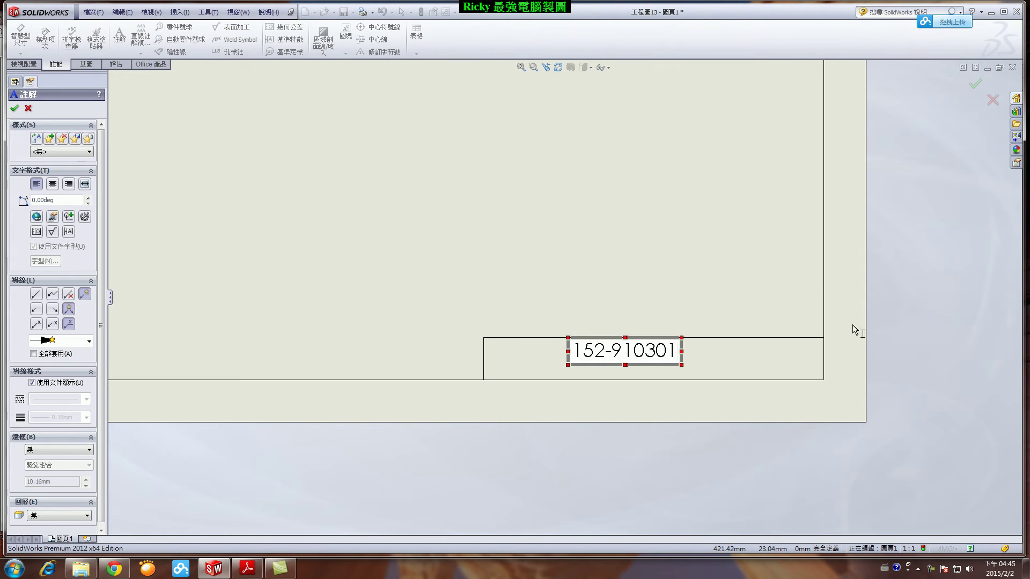
click(886, 291)
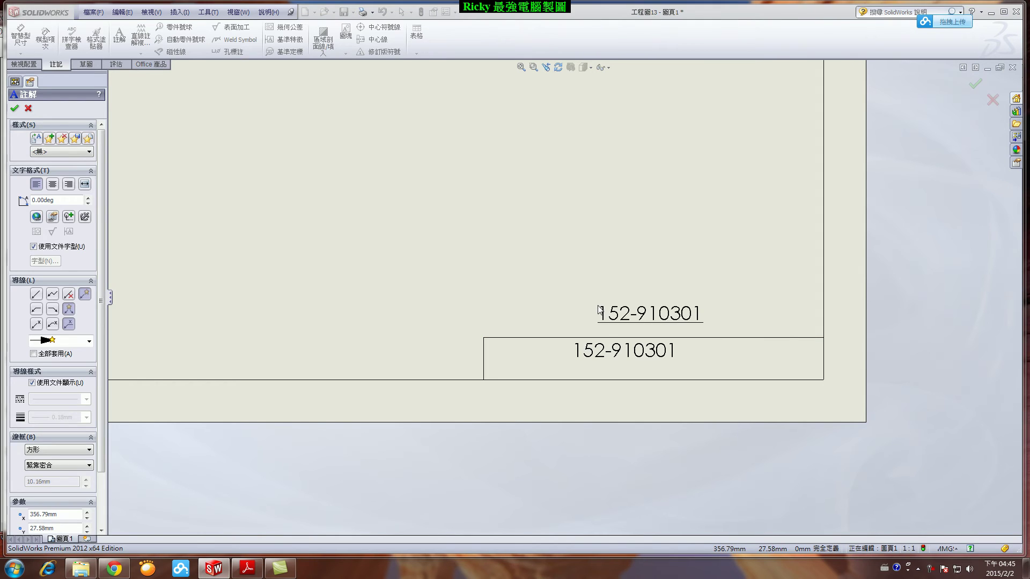
key(Escape)
mouse_move(582, 351)
mouse_down()
mouse_move(584, 363)
mouse_move(597, 359)
mouse_up()
scroll(685, 338, up, 5)
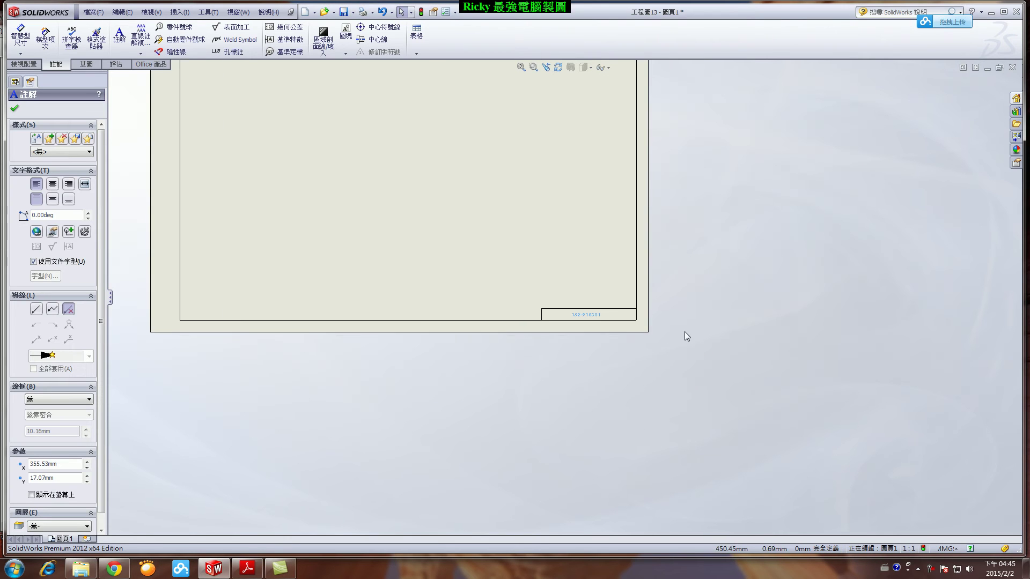
scroll(563, 268, up, 3)
scroll(397, 193, down, 2)
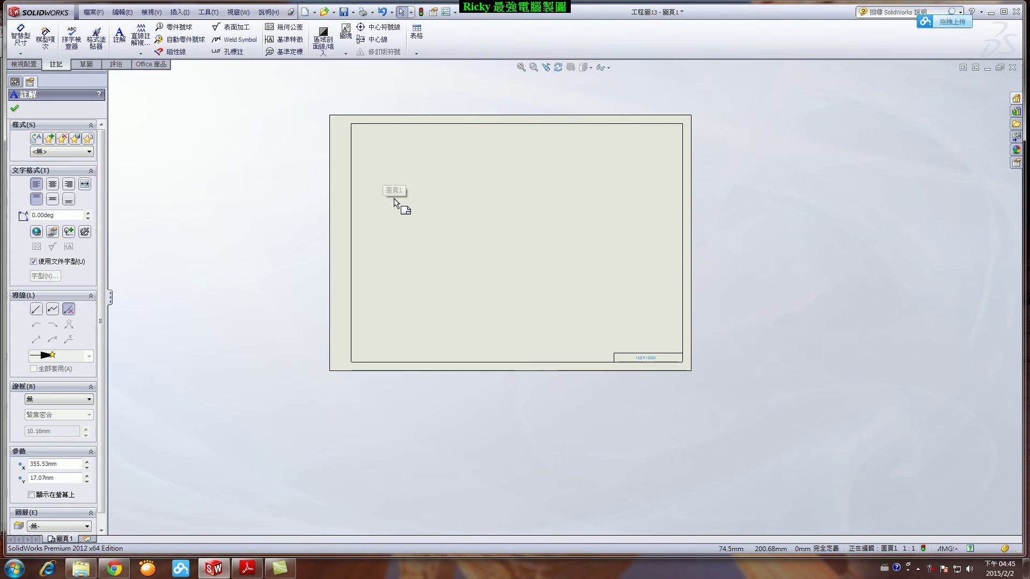
click(15, 110)
click(22, 64)
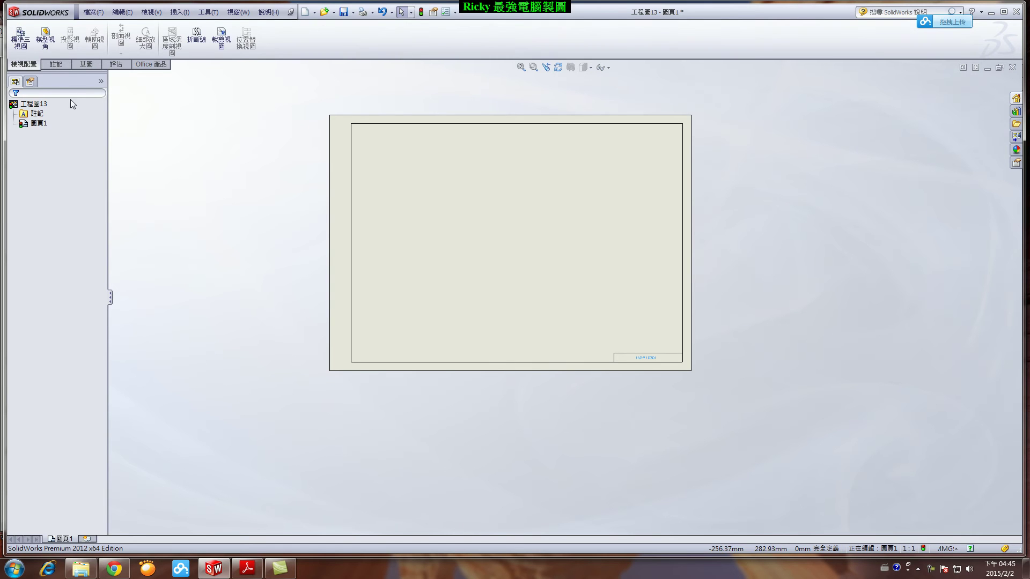
click(45, 42)
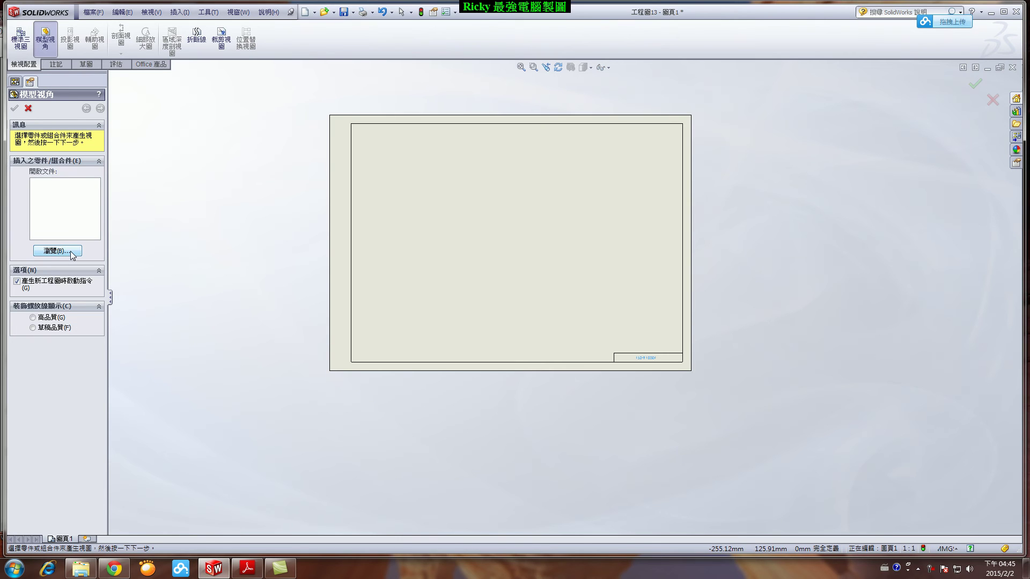
click(73, 254)
click(461, 206)
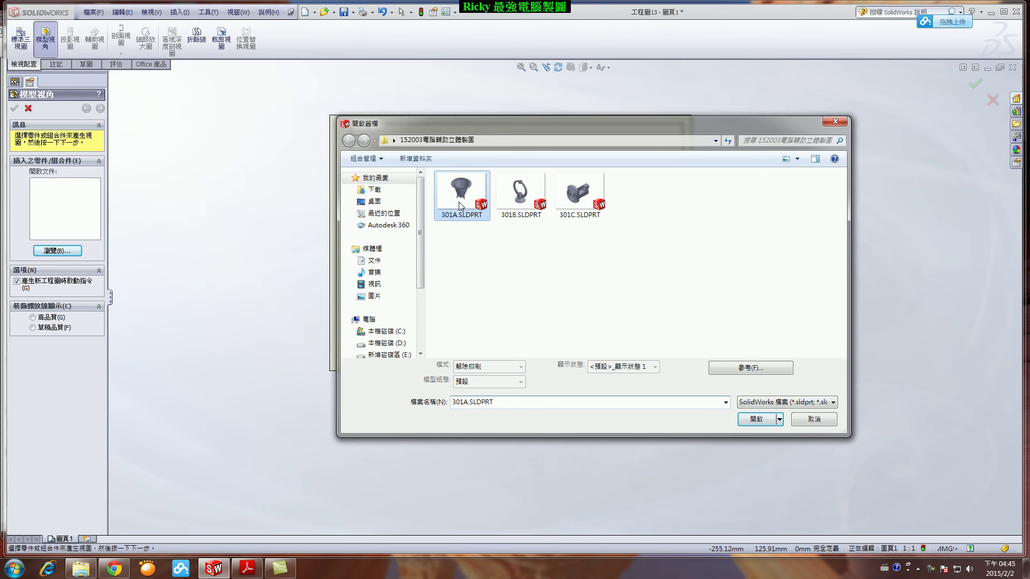
click(760, 421)
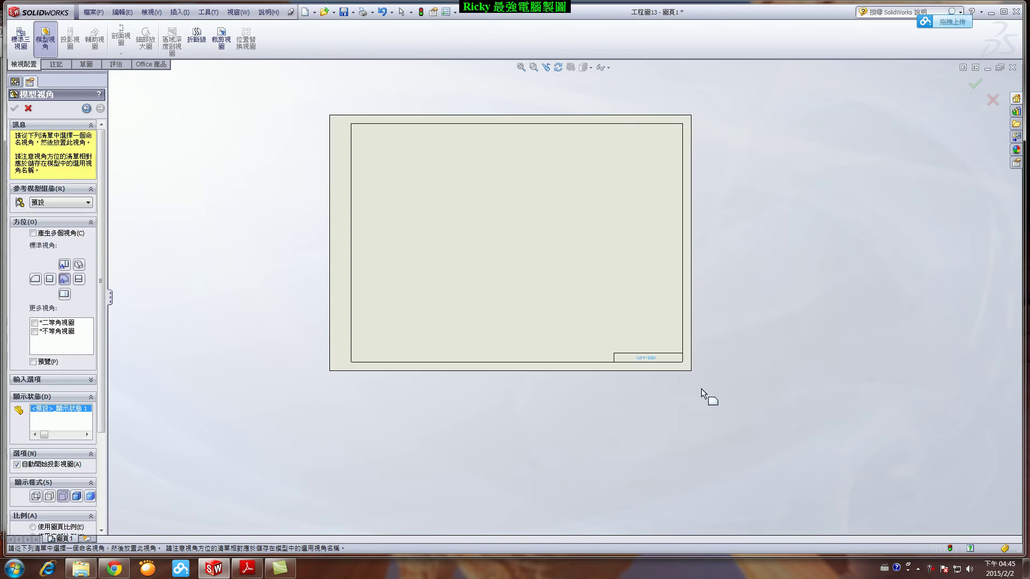
click(429, 231)
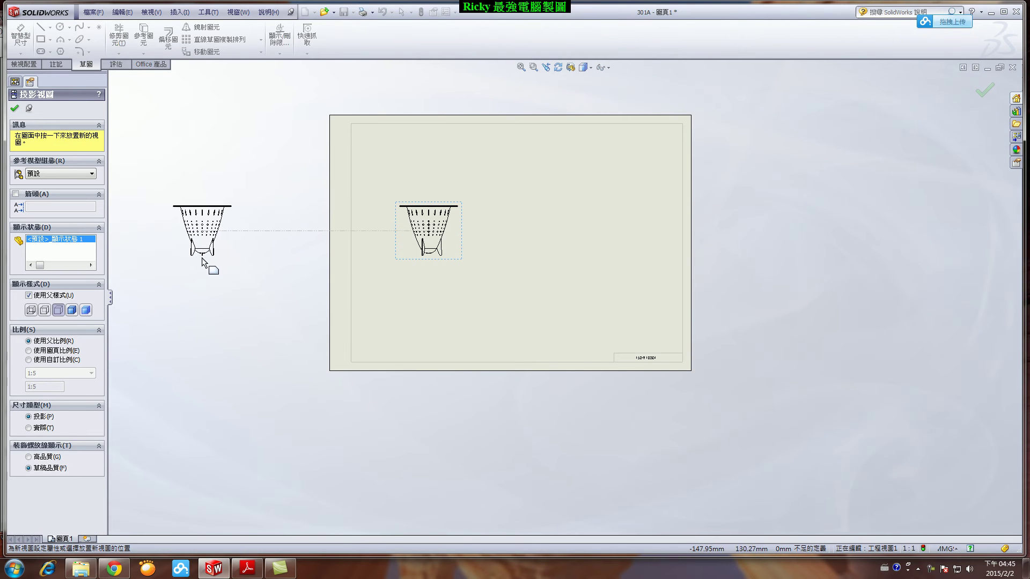
key(Escape)
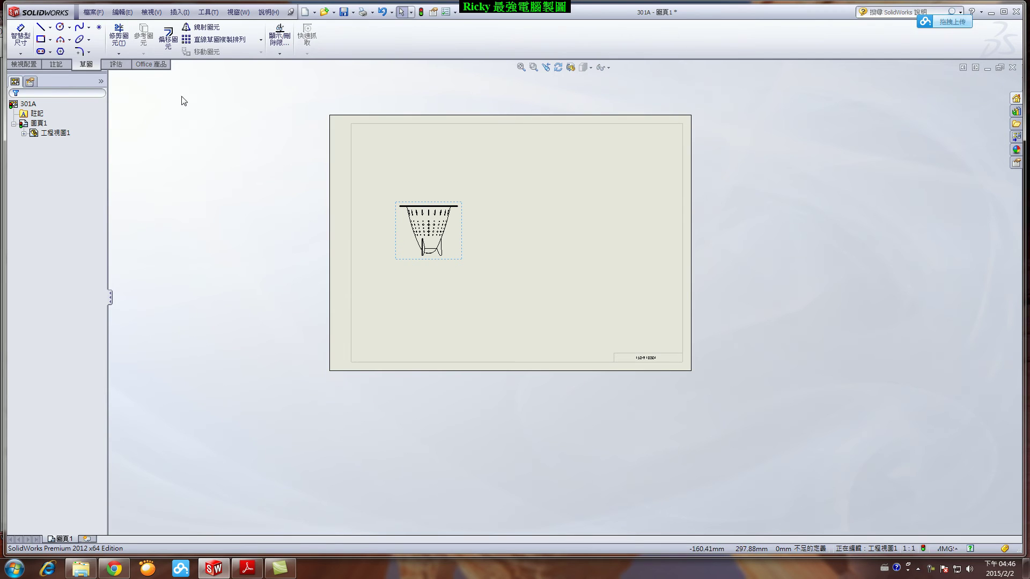
Redo the 301A model view as a shaded isometric view on the sheet's left.
click(382, 11)
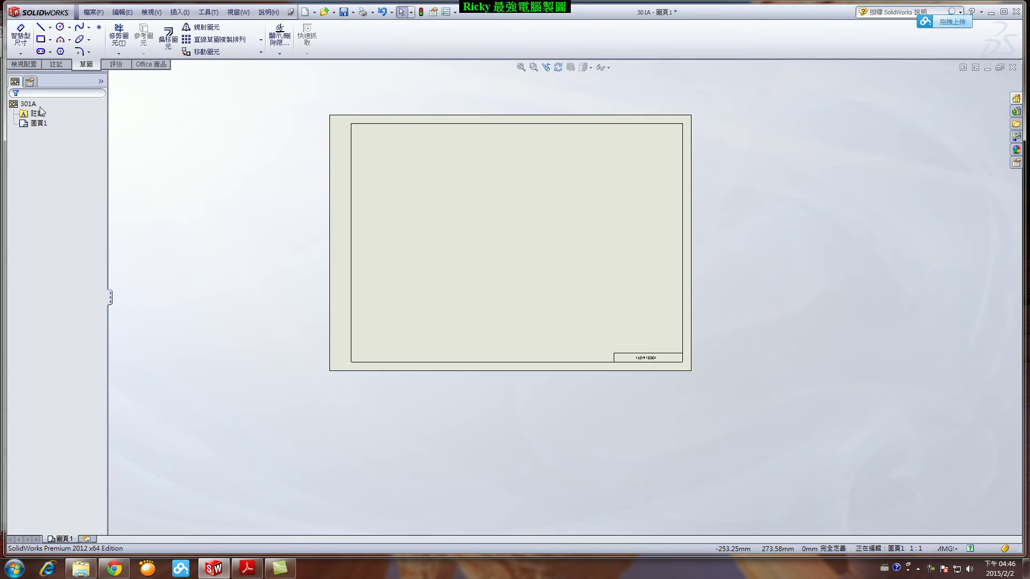
click(33, 64)
click(53, 53)
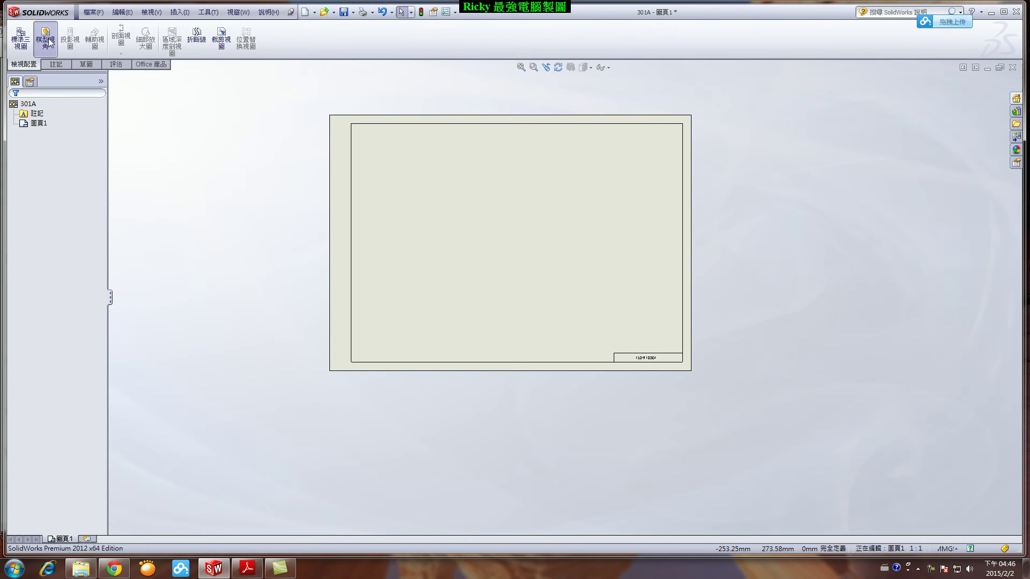
click(57, 250)
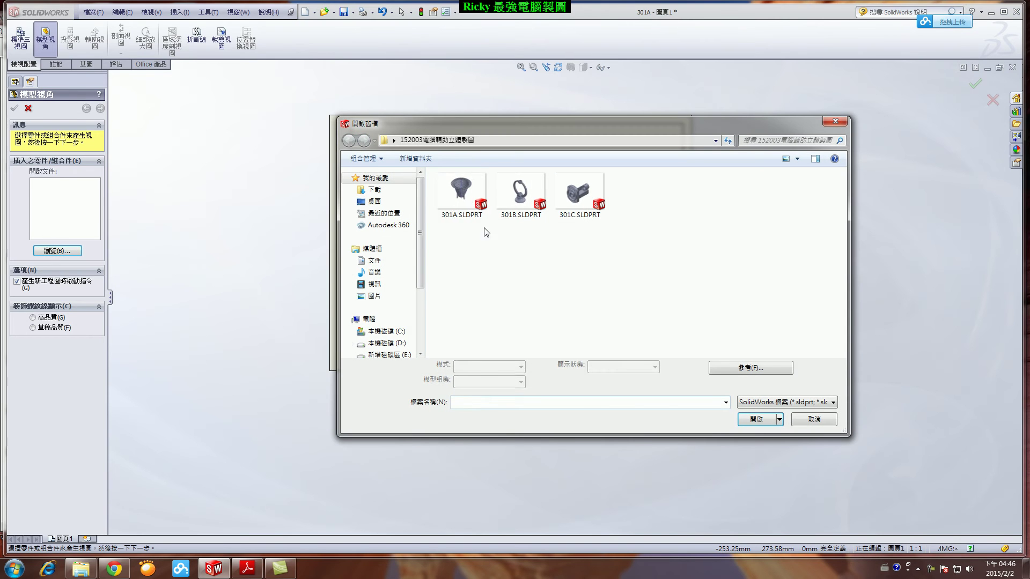
click(766, 423)
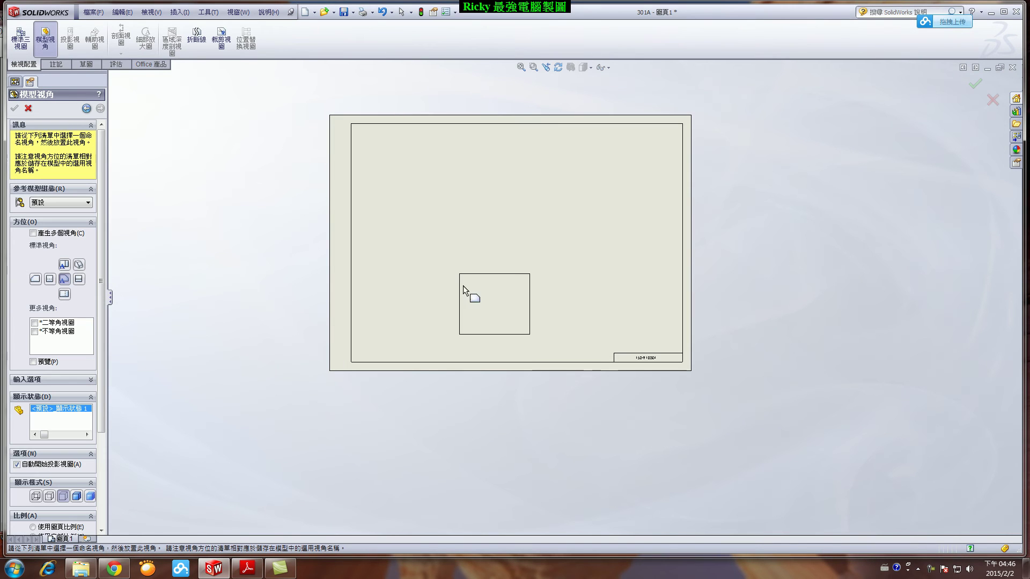
click(79, 265)
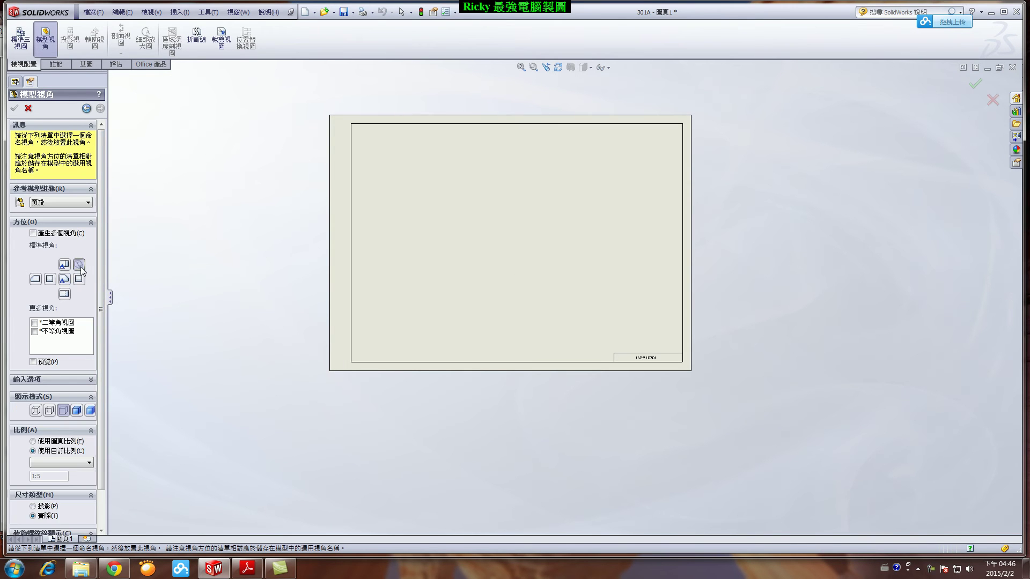
click(90, 411)
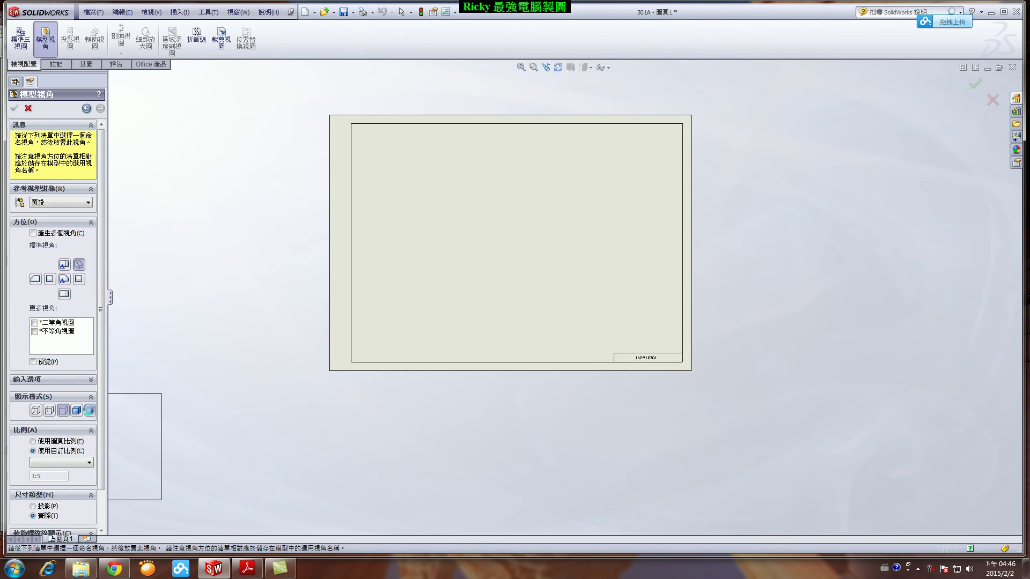
click(428, 235)
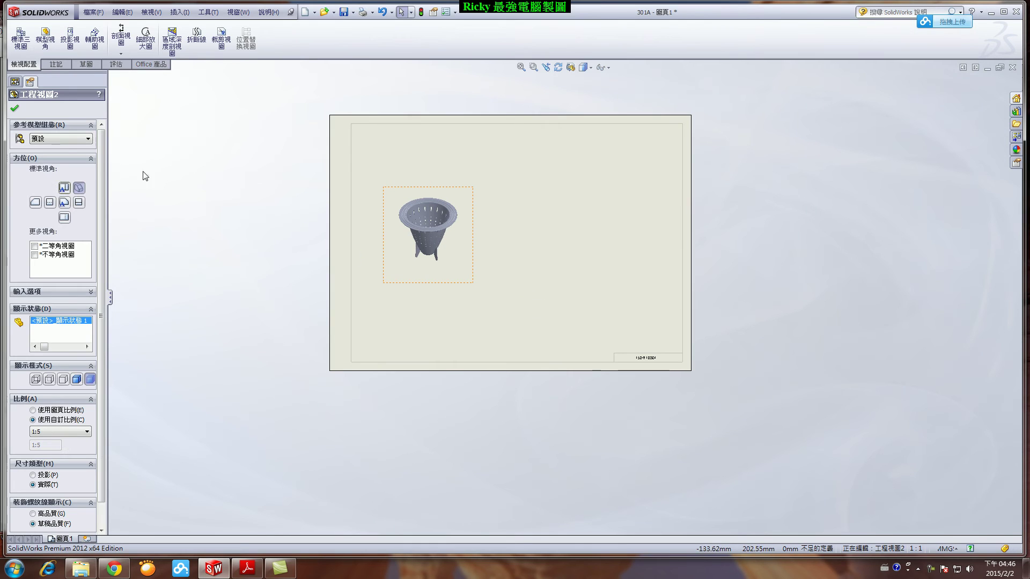
click(15, 108)
click(46, 40)
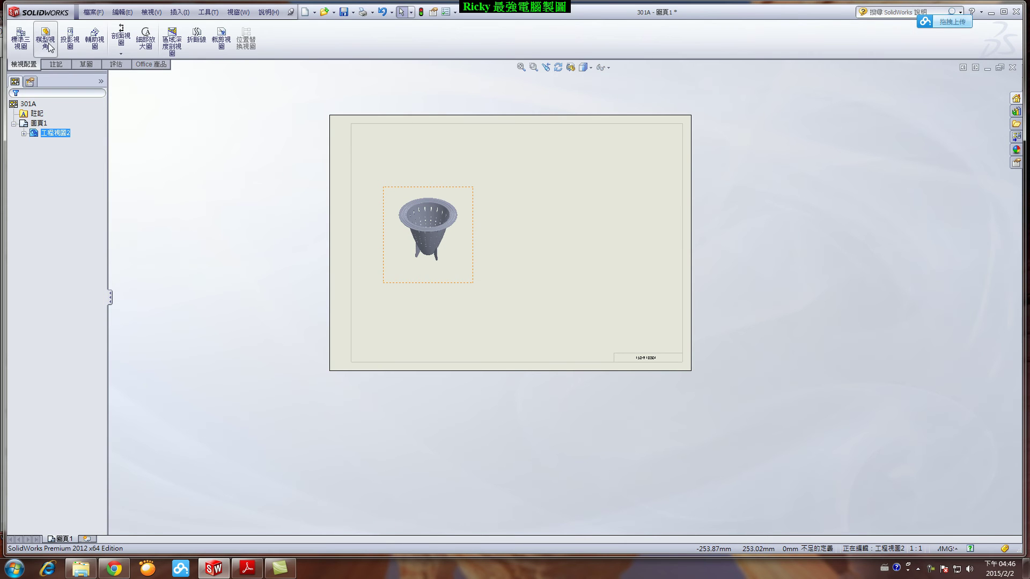
Place a shaded isometric view of 301B.SLDPRT at the sheet centre.
click(60, 251)
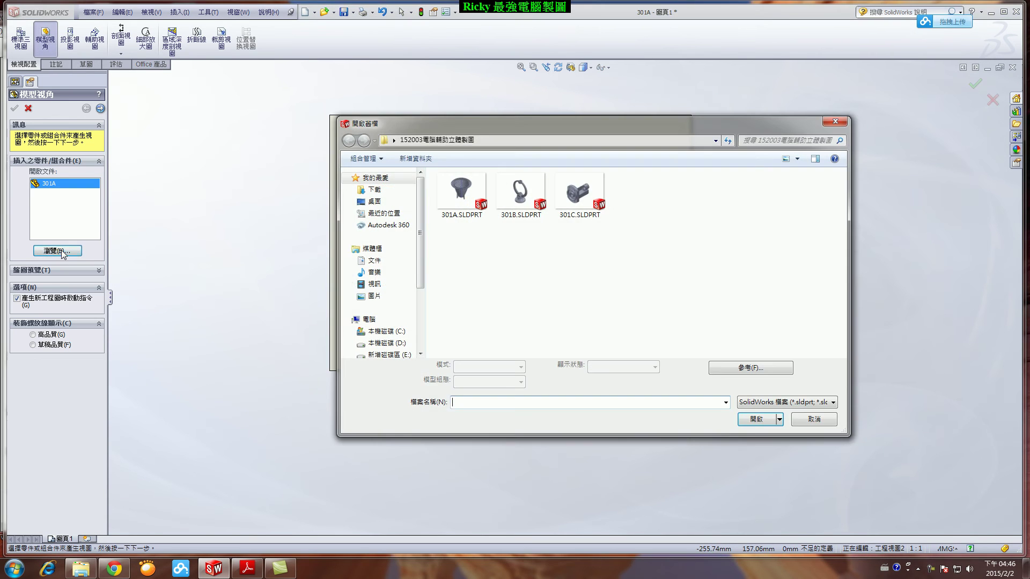
click(520, 199)
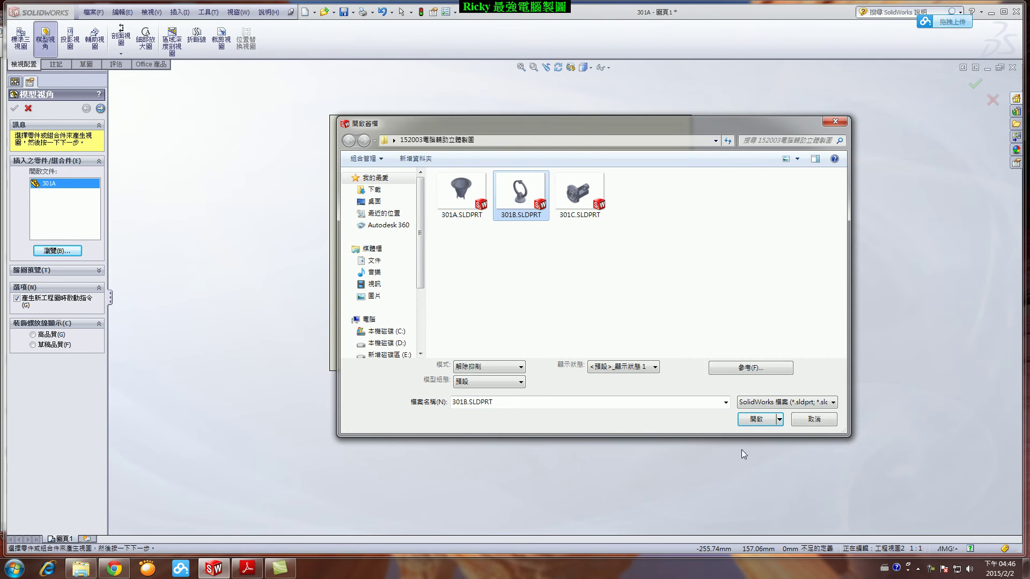
click(757, 422)
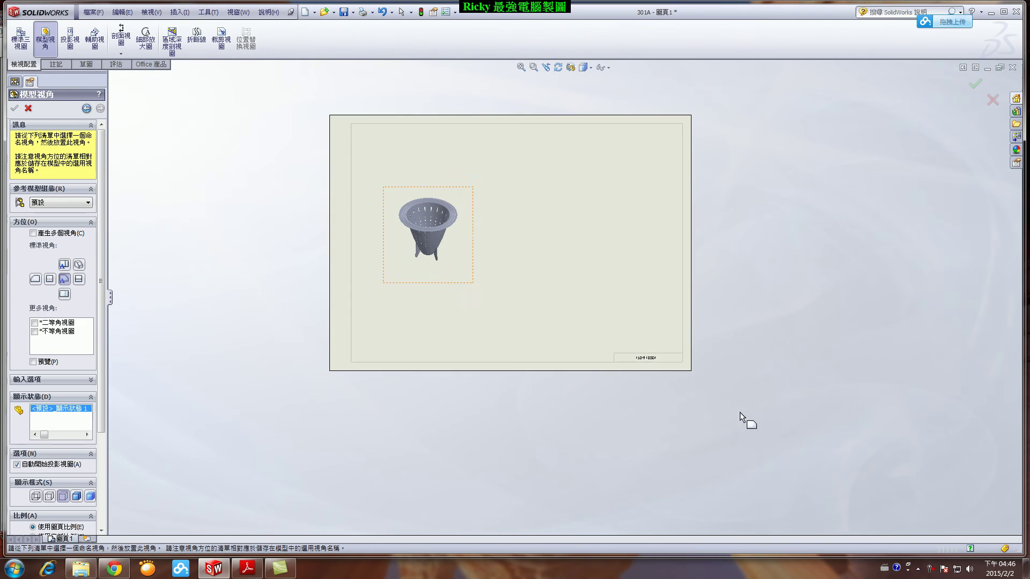
click(79, 265)
click(90, 411)
click(542, 243)
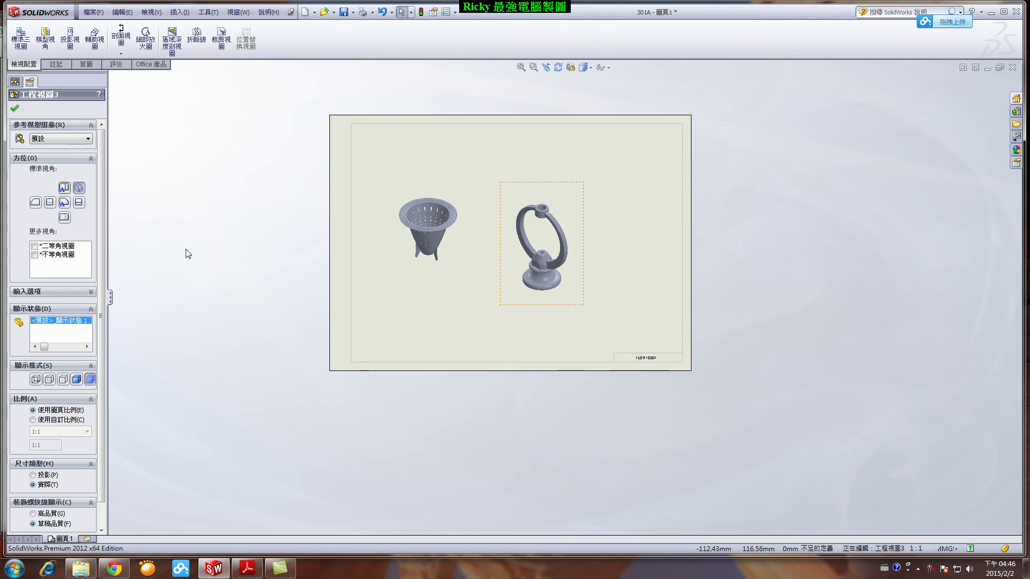
click(15, 108)
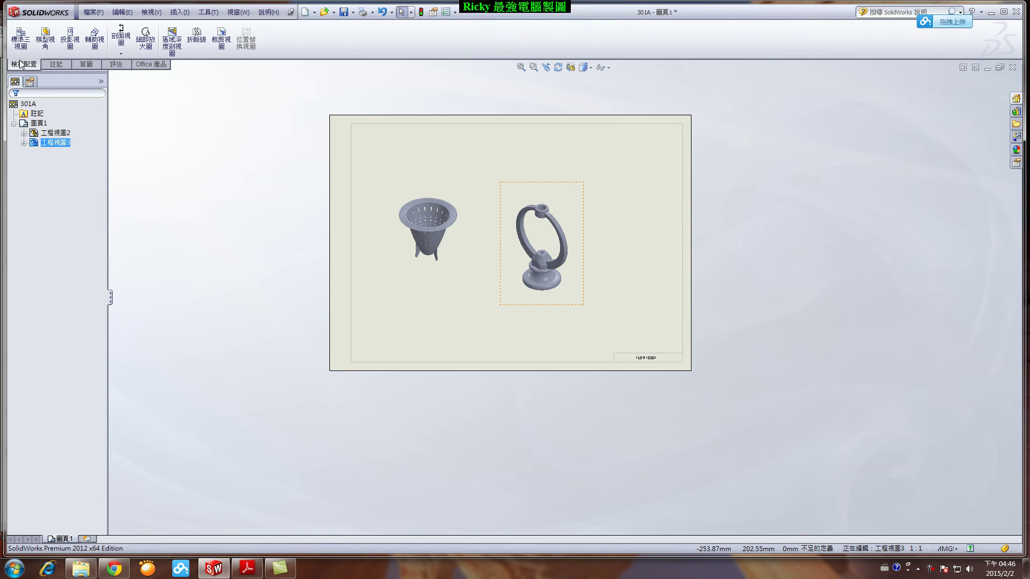
Place a shaded isometric view of 301C.SLDPRT on the right of the sheet.
click(45, 38)
click(58, 250)
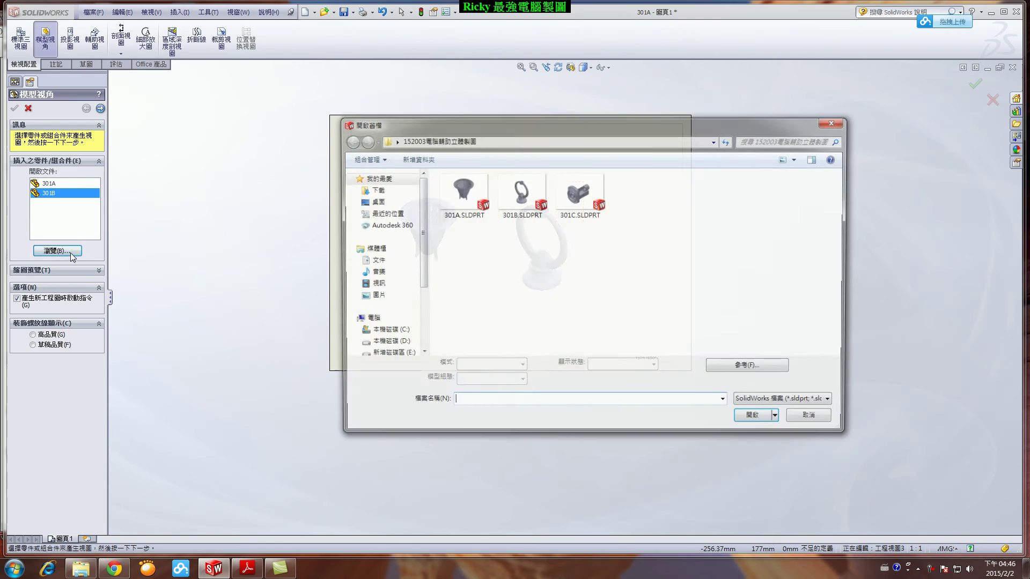
click(579, 194)
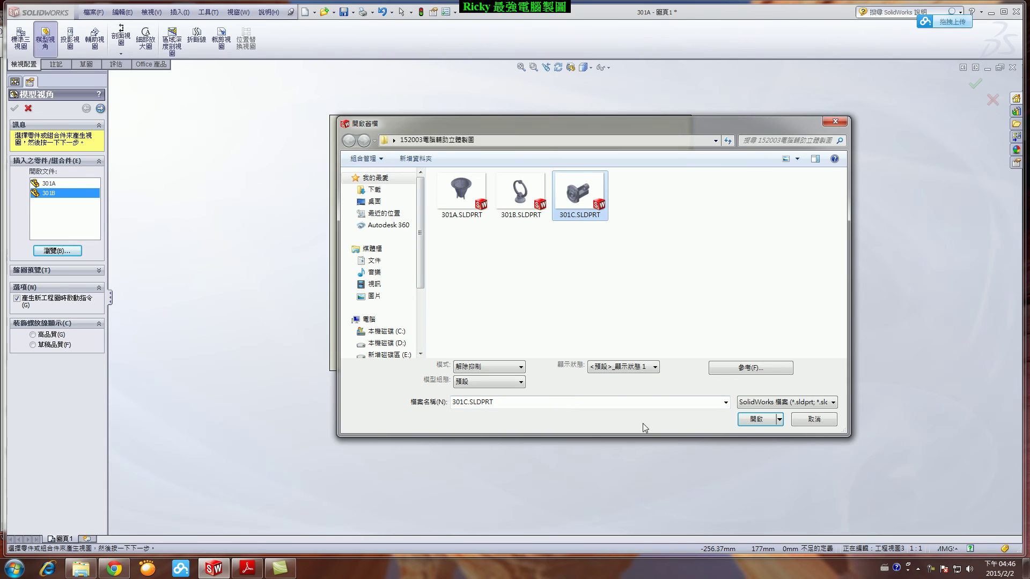
click(754, 419)
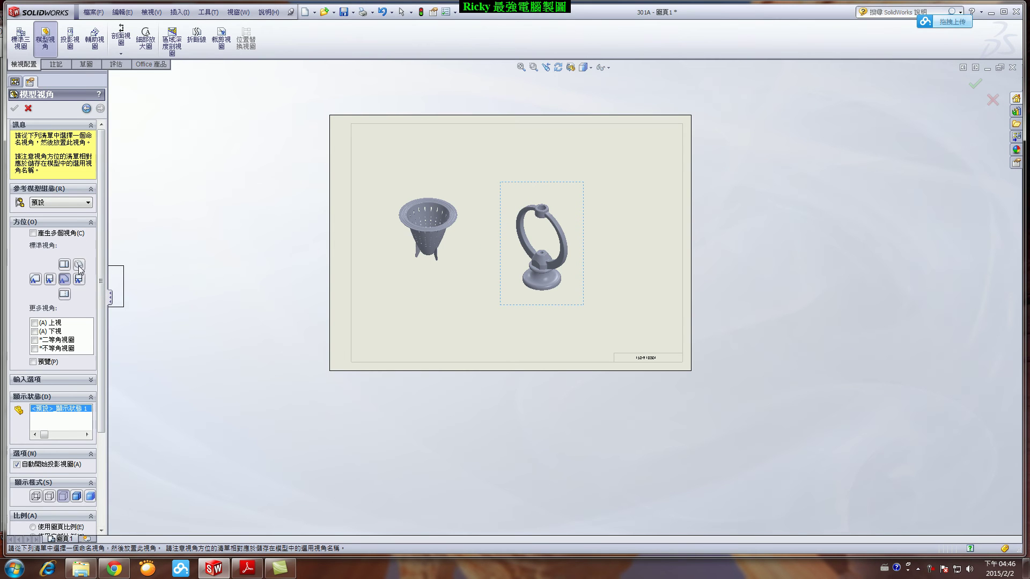
click(79, 264)
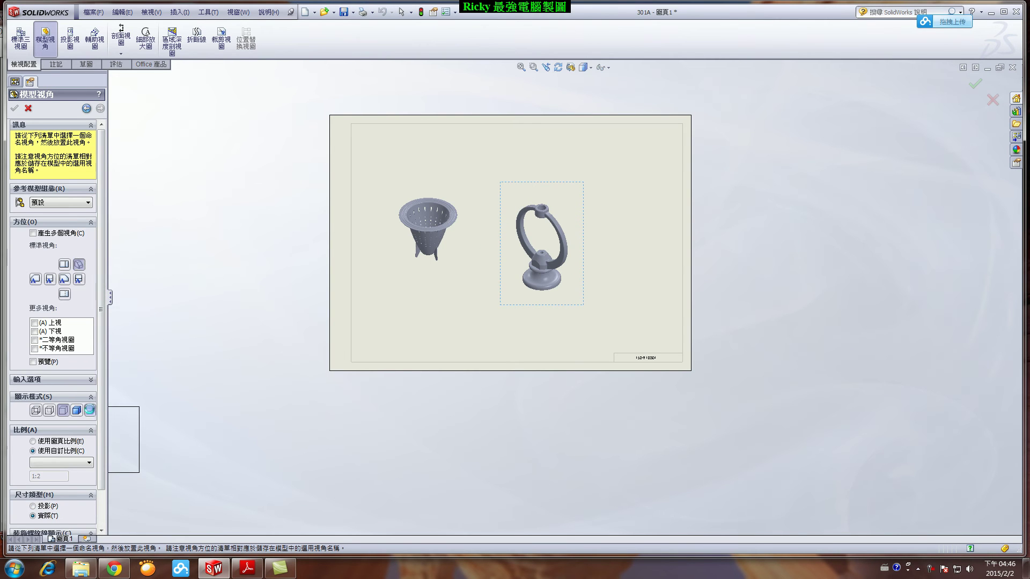
click(642, 235)
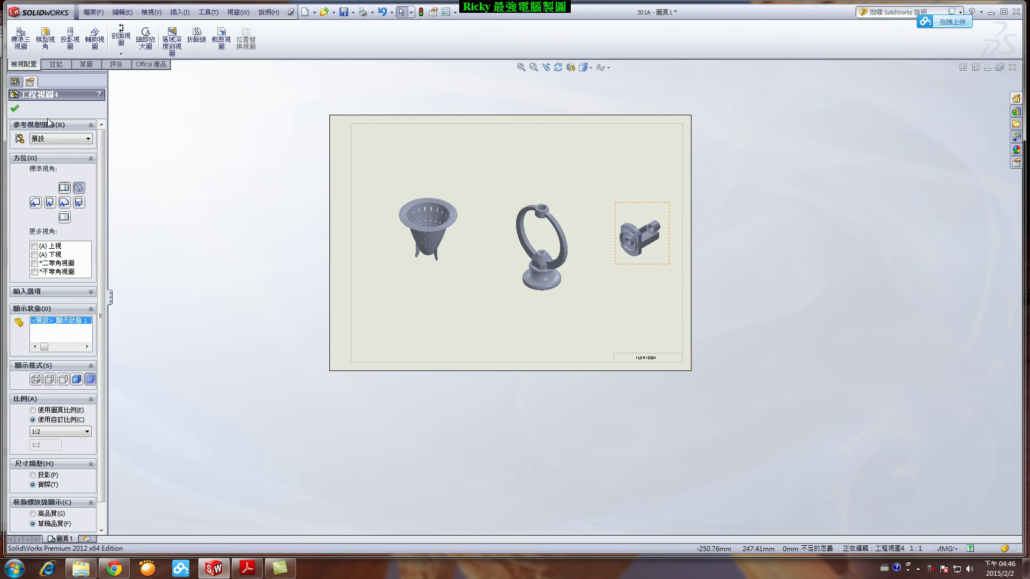
click(15, 109)
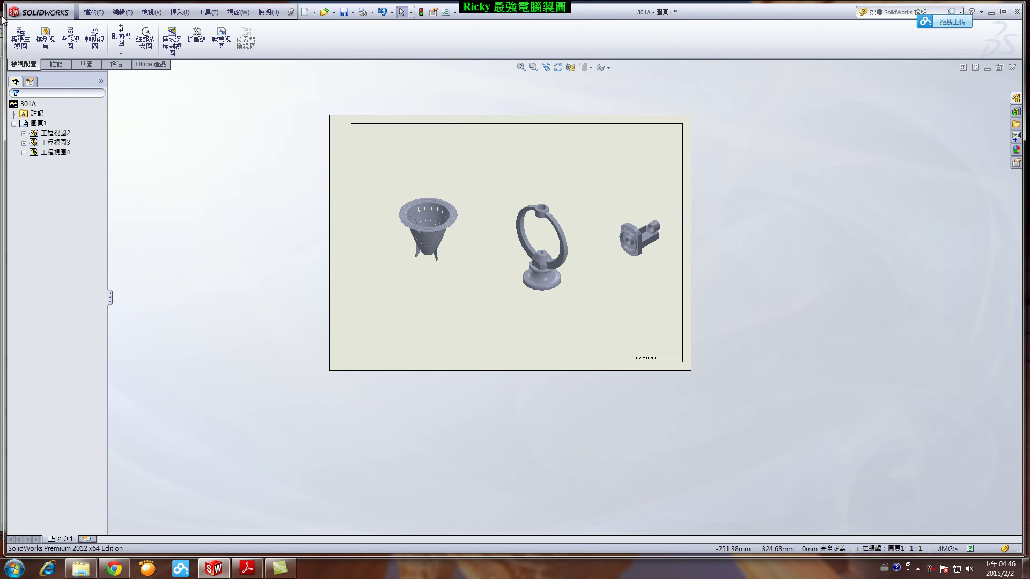
drag(5, 6, 299, 25)
Review the exam PDF's rendering requirements for parts 301A, 301B and 301C.
click(246, 47)
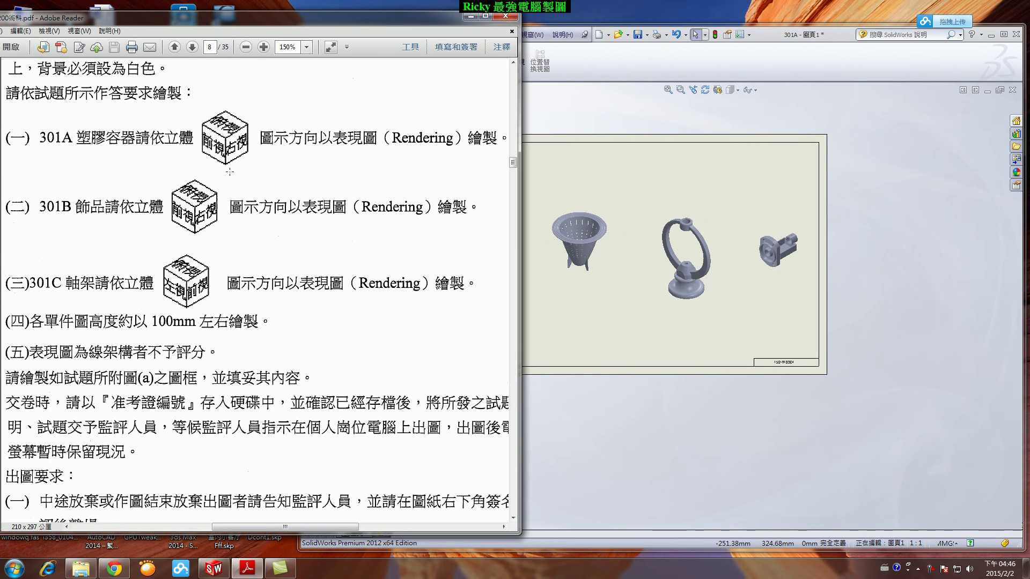
scroll(230, 172, down, 3)
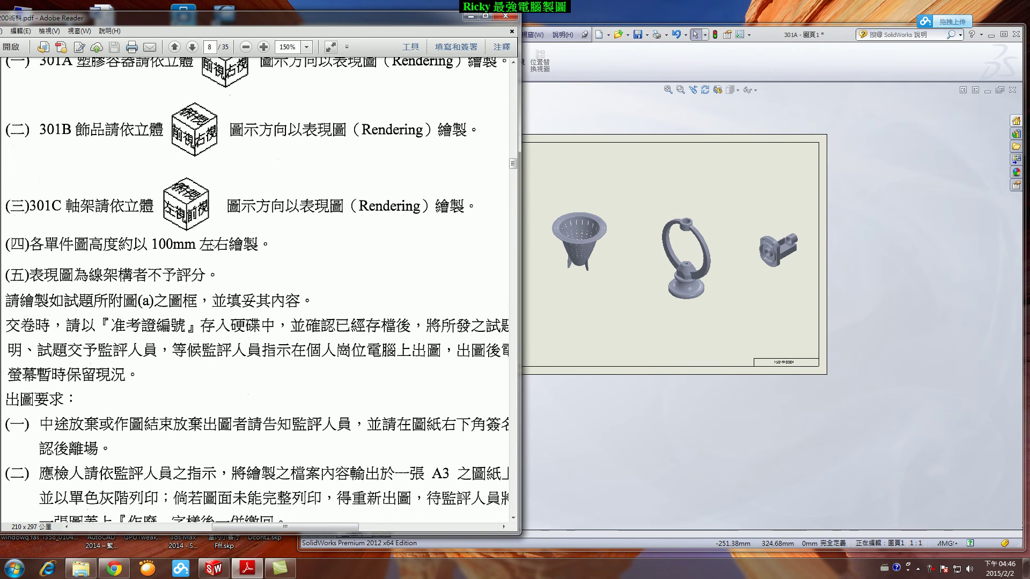
scroll(221, 251, down, 10)
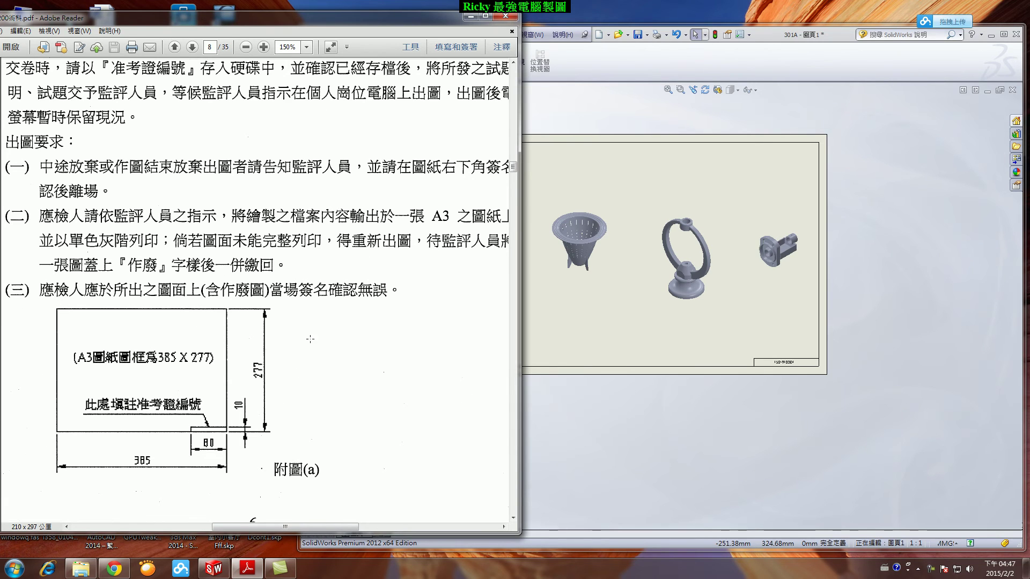
scroll(298, 331, up, 11)
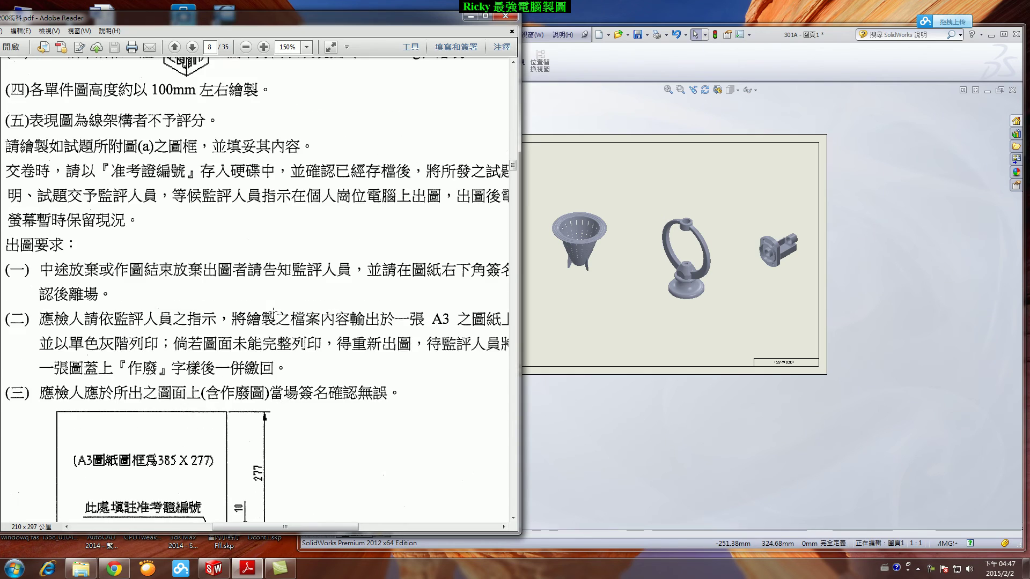
scroll(271, 286, up, 6)
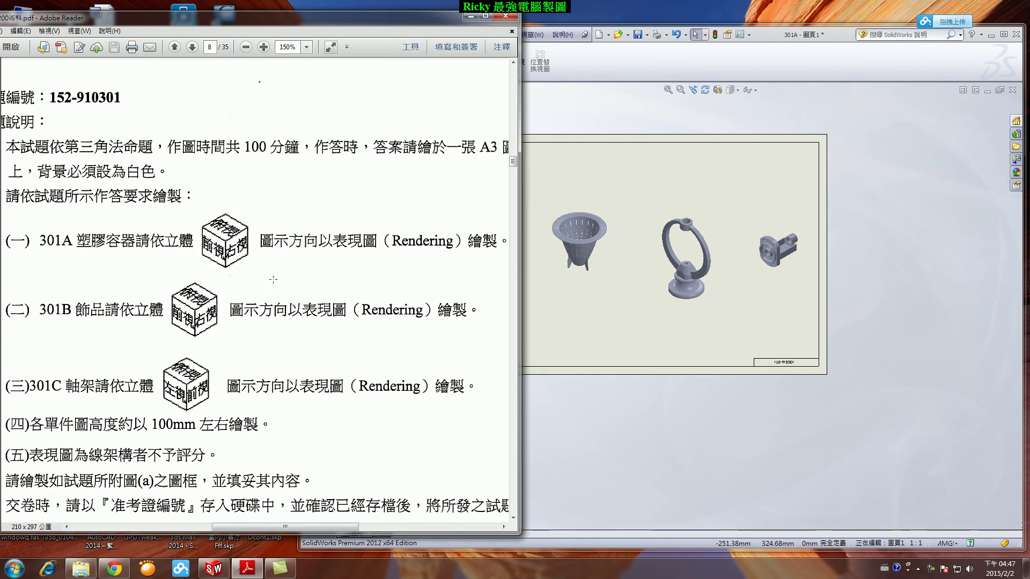
scroll(152, 307, down, 5)
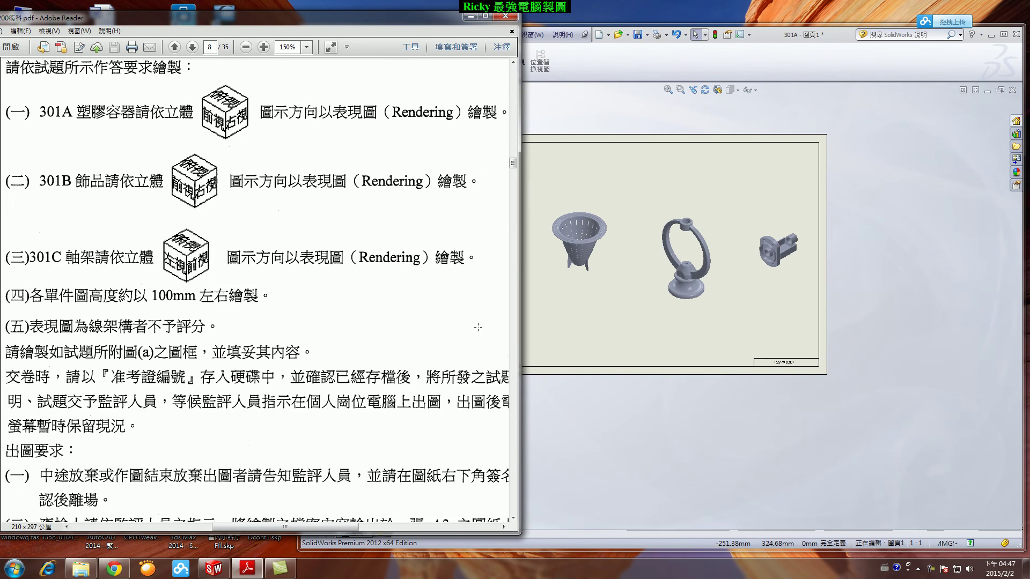
Bring SolidWorks forward and sketch a rectangle to the left of the drawing sheet.
click(614, 308)
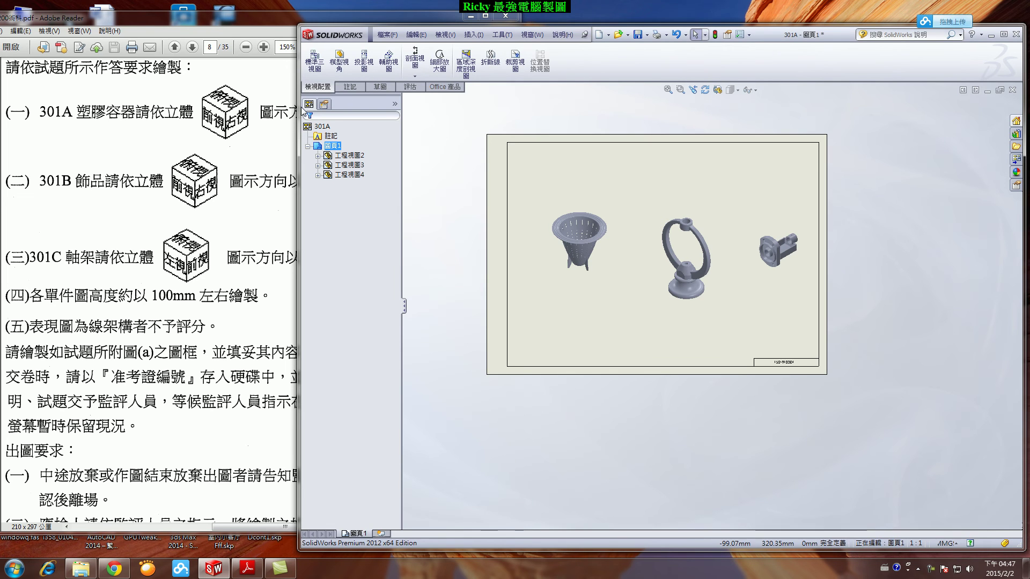
drag(298, 113, 47, 113)
click(129, 87)
click(83, 62)
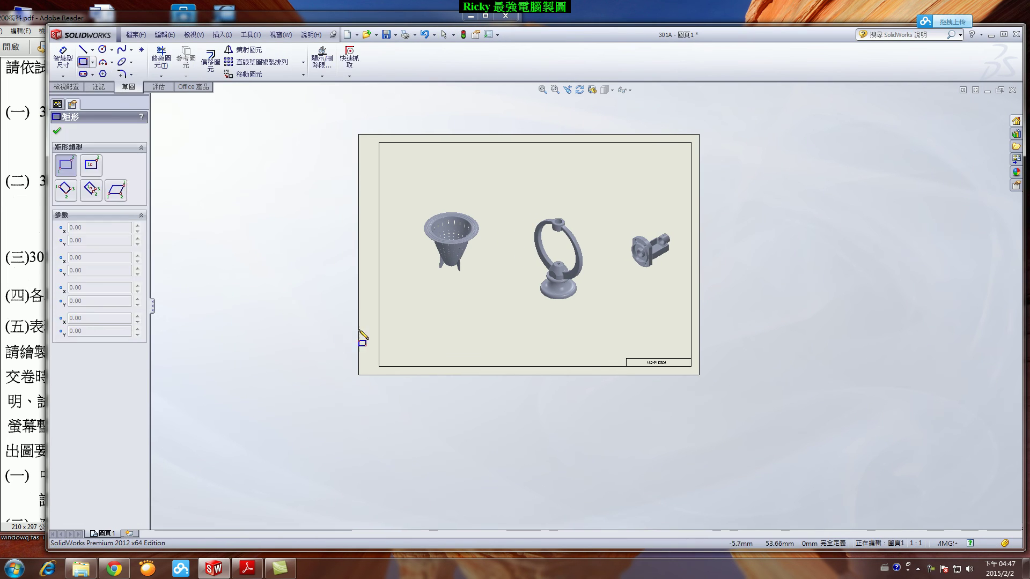
mouse_move(264, 231)
mouse_down()
mouse_move(280, 276)
mouse_move(314, 287)
mouse_up()
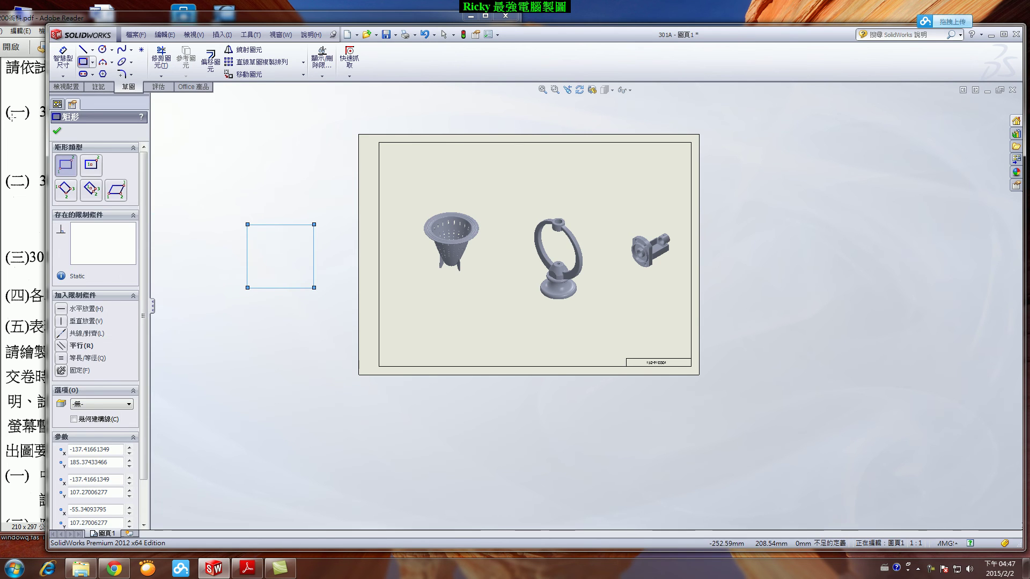
click(58, 131)
Dimension the rectangle's top and left edges to 100 mm each.
click(63, 58)
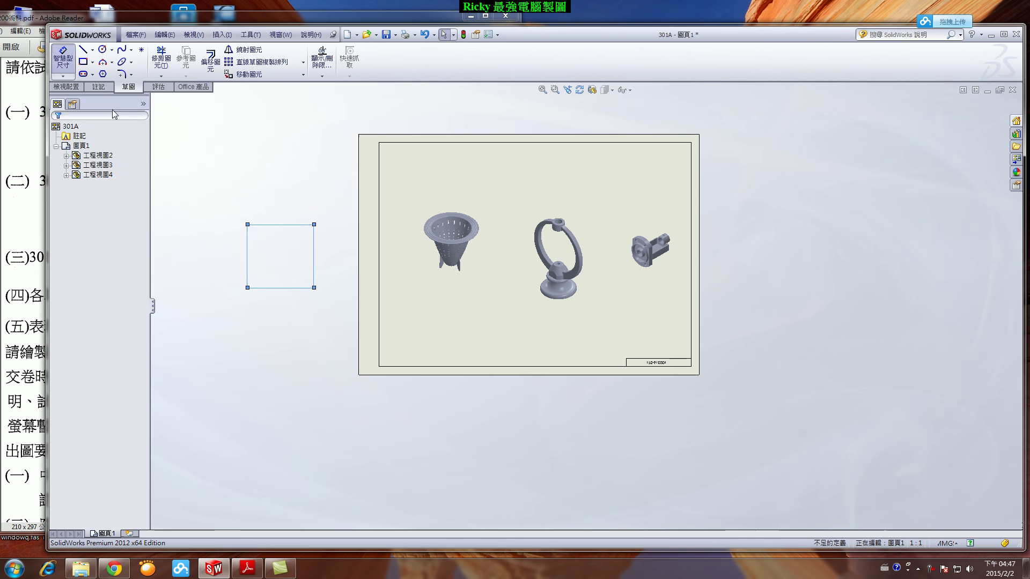
click(275, 225)
click(274, 202)
text(100)
key(Return)
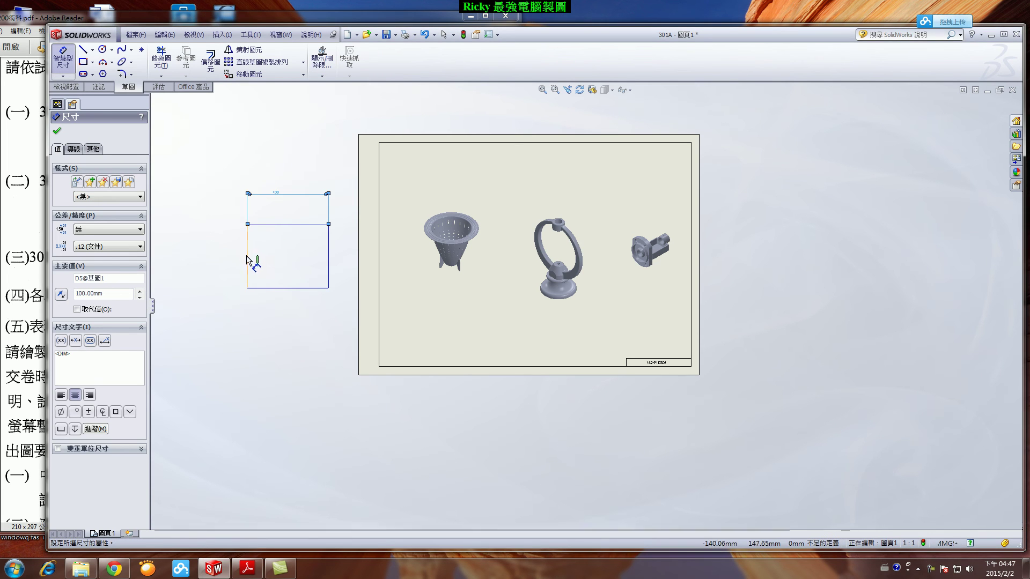
click(247, 261)
click(225, 257)
text(10)
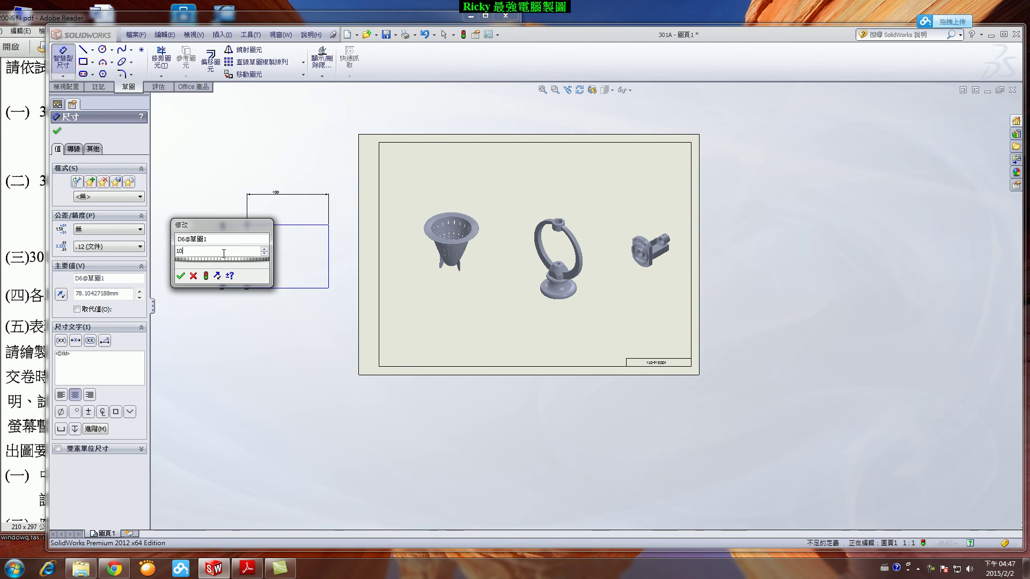
text(0)
key(Return)
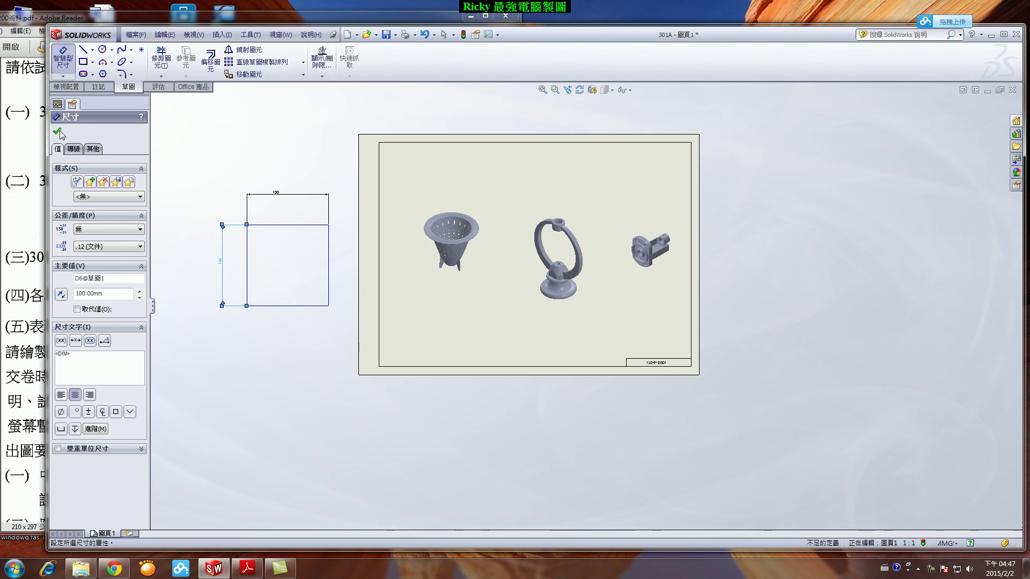
key(Escape)
Set the colander view to a user-defined 1:3.8 scale and reposition it.
click(419, 208)
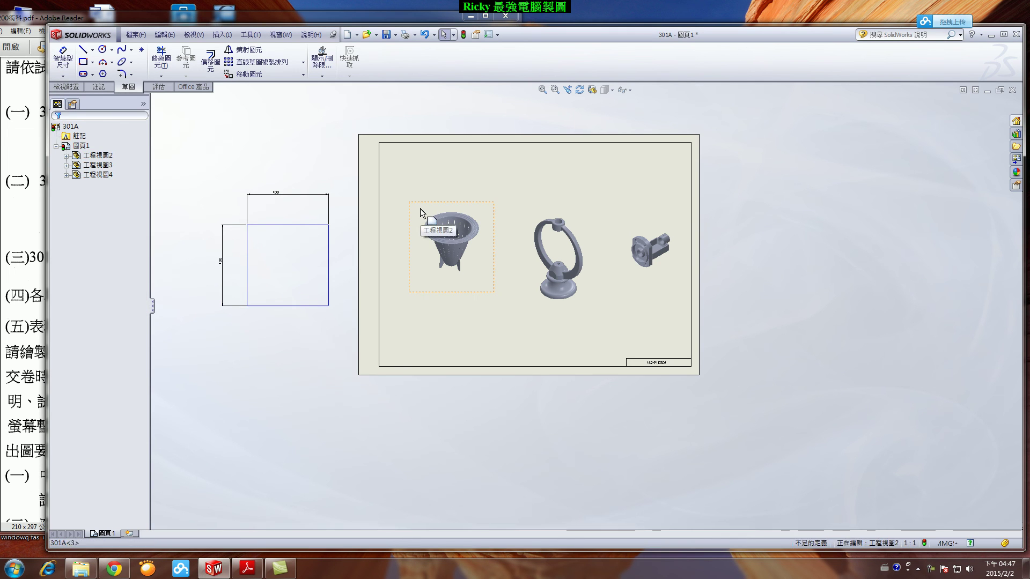
mouse_move(420, 207)
mouse_down()
mouse_move(259, 223)
mouse_move(330, 232)
mouse_move(397, 214)
mouse_up()
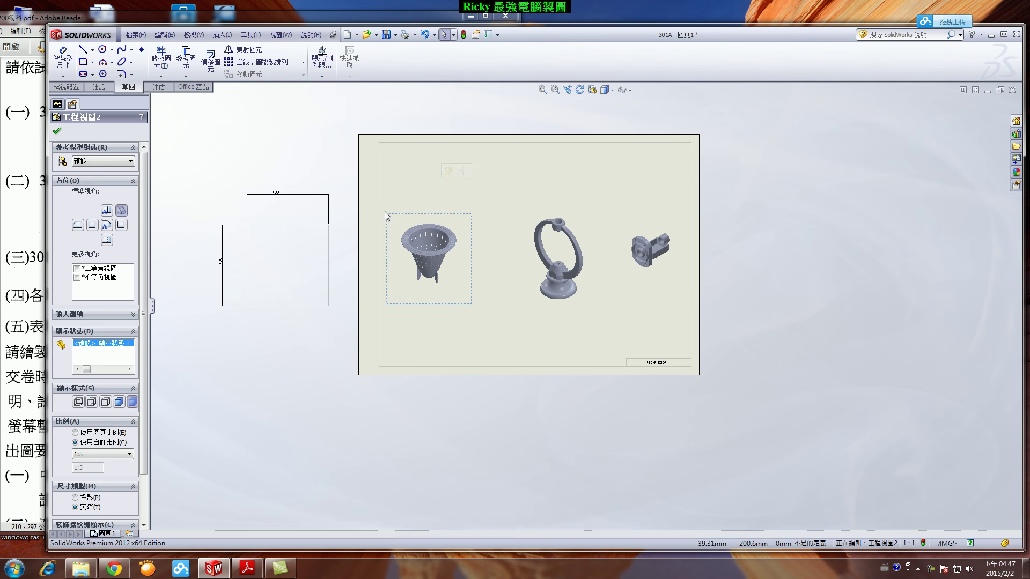
click(129, 454)
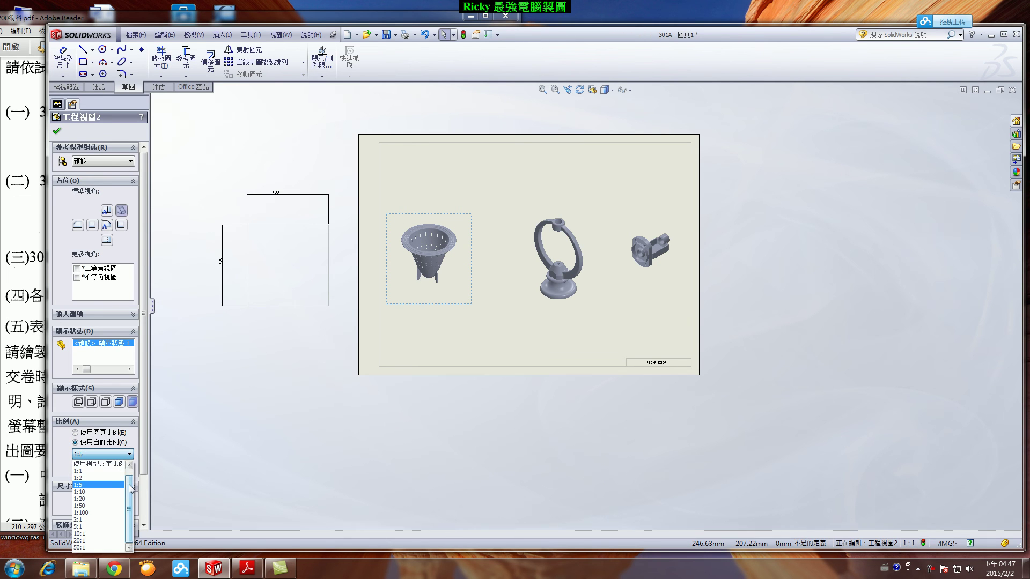
click(90, 463)
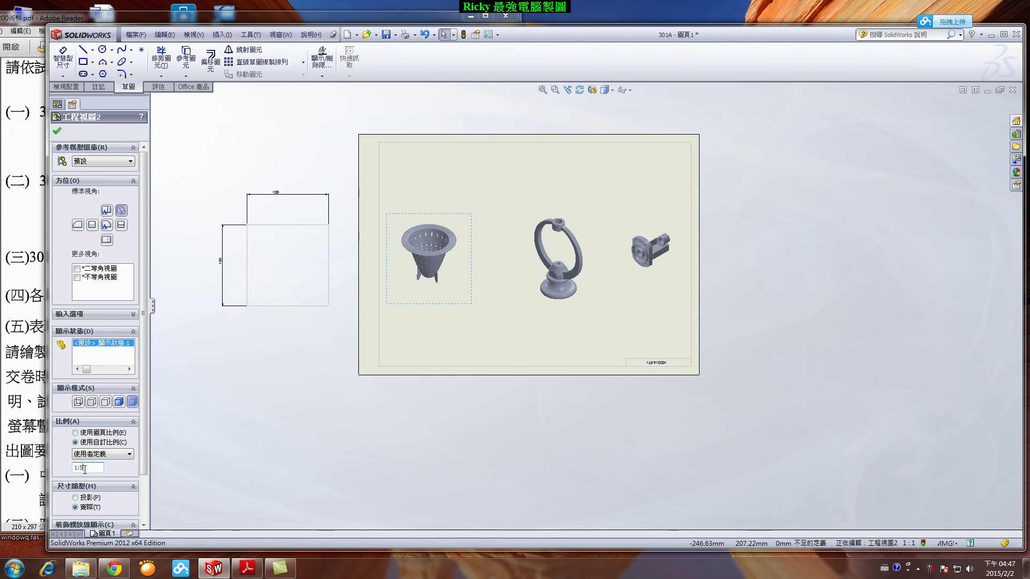
text(3.8)
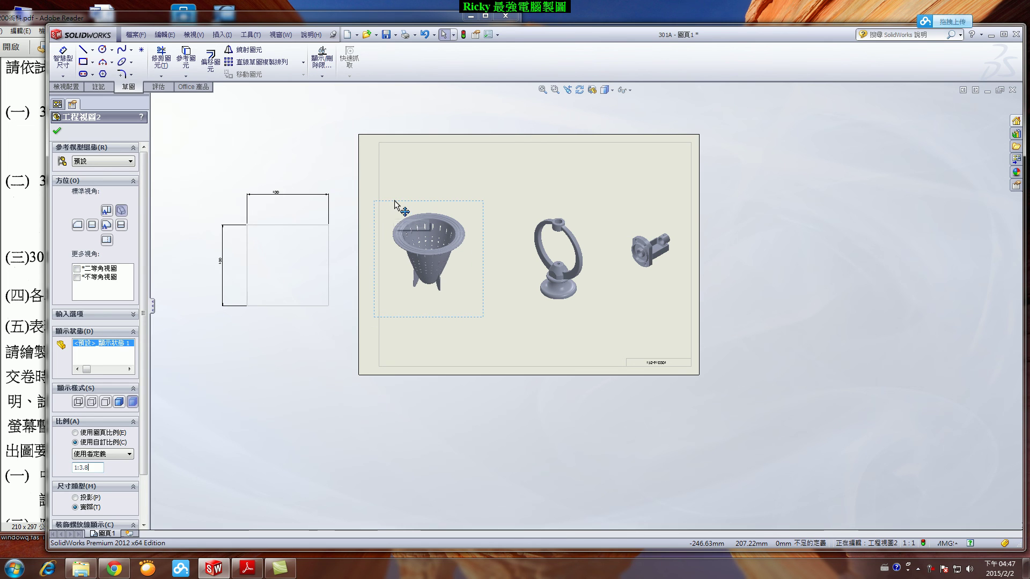
mouse_move(386, 207)
mouse_down()
mouse_move(253, 213)
mouse_move(378, 221)
mouse_move(394, 198)
mouse_up()
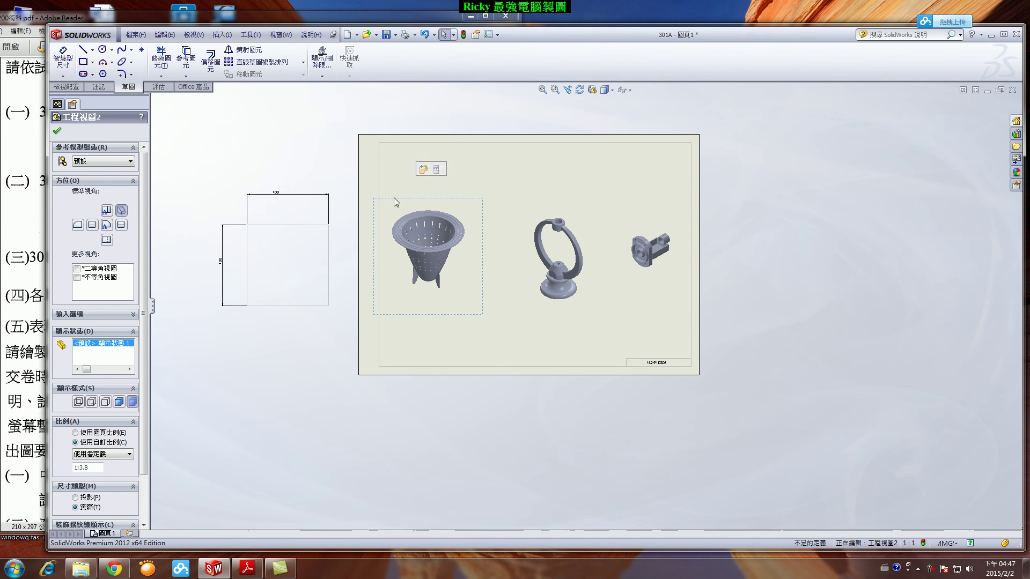
Move the ring view left, closer to the colander view.
click(545, 312)
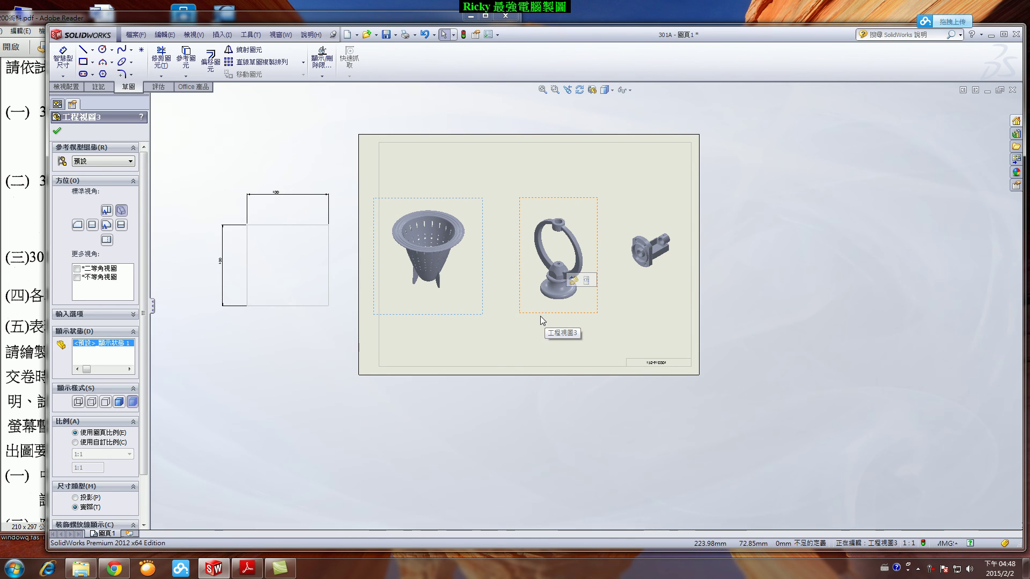
mouse_move(539, 313)
mouse_down()
mouse_move(500, 325)
mouse_move(349, 330)
mouse_move(271, 320)
mouse_move(505, 336)
mouse_move(507, 310)
mouse_up()
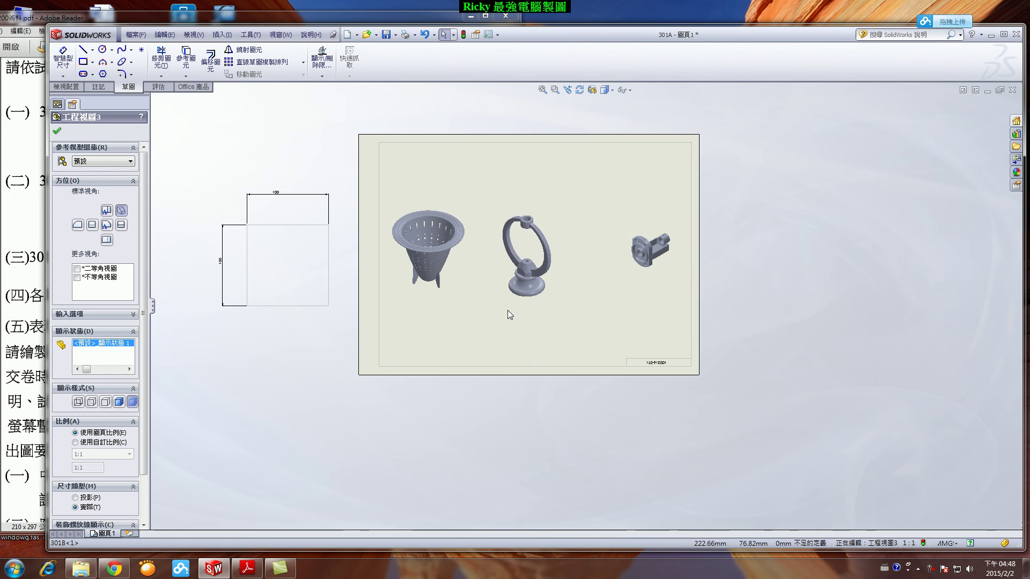
click(634, 278)
Rescale the bracket view to a user-defined 1.2:1 and place it right of the ring view.
mouse_move(624, 288)
mouse_down()
mouse_move(321, 328)
mouse_move(272, 294)
mouse_up()
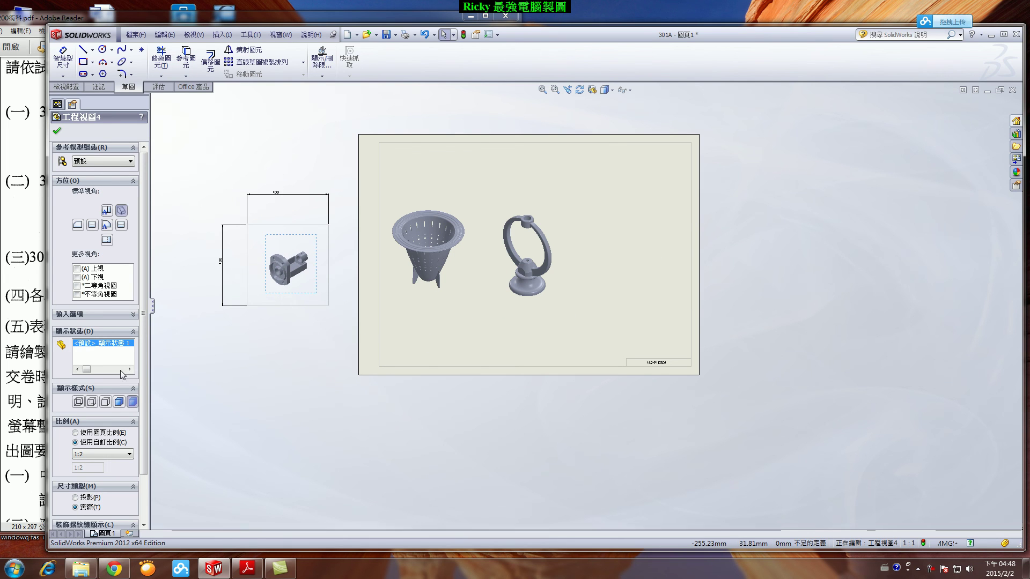
click(129, 455)
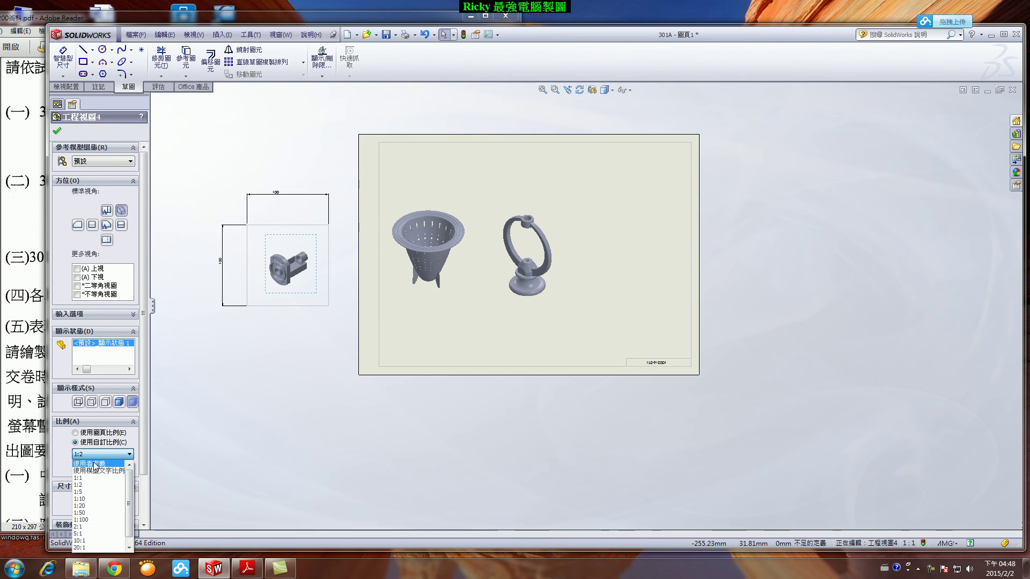
click(94, 463)
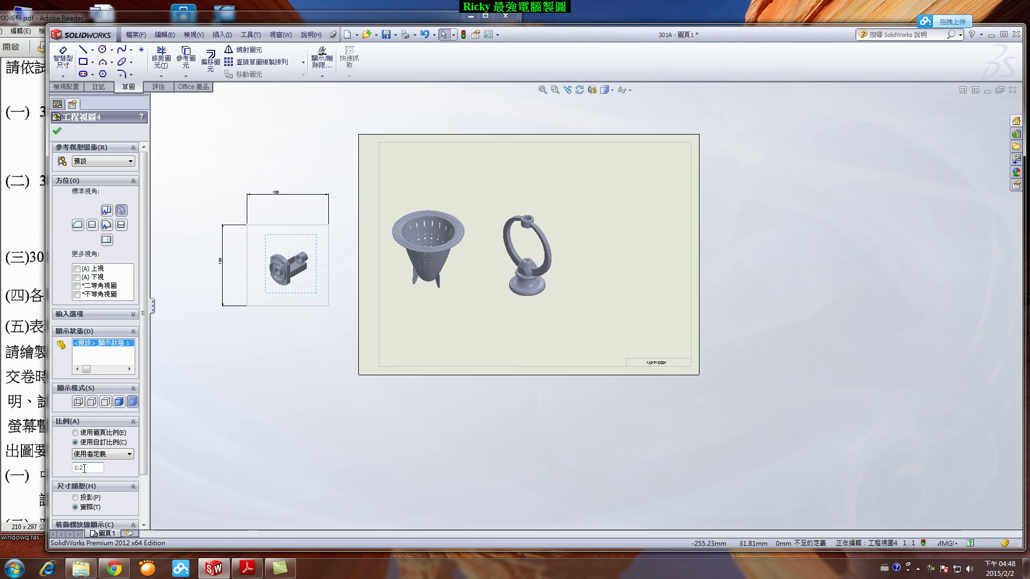
key(BackSpace)
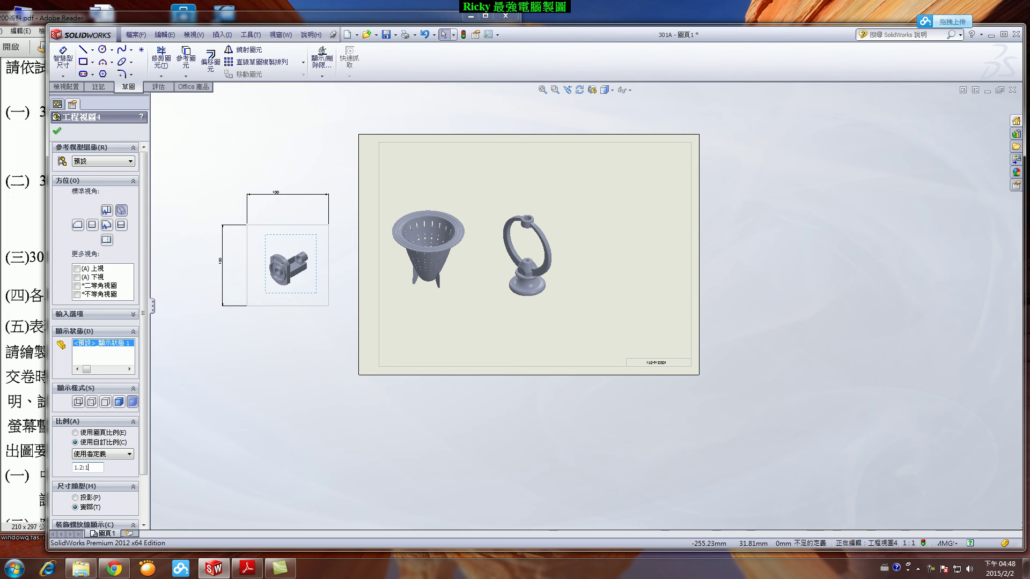
key(Return)
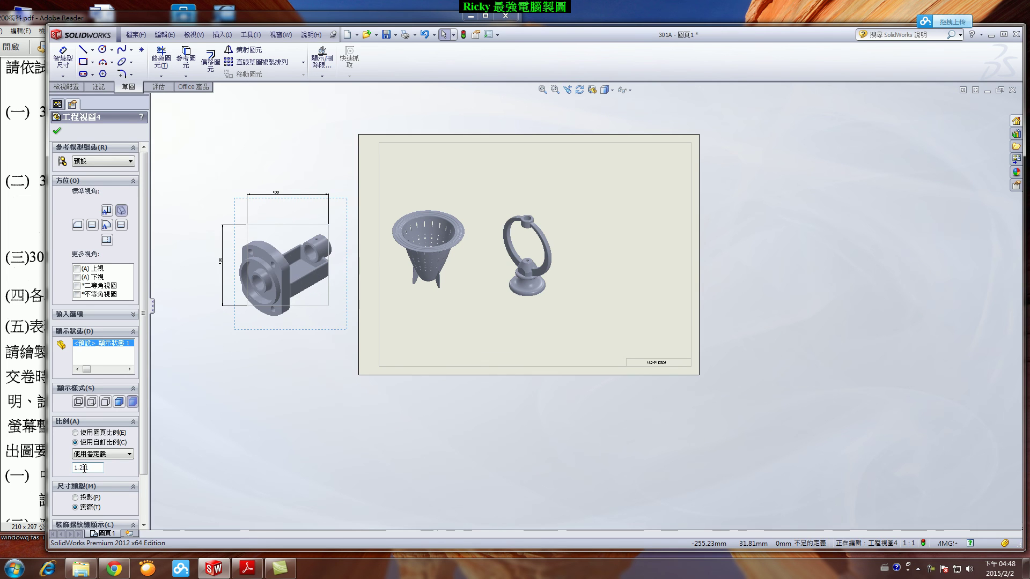
scroll(273, 248, down, 2)
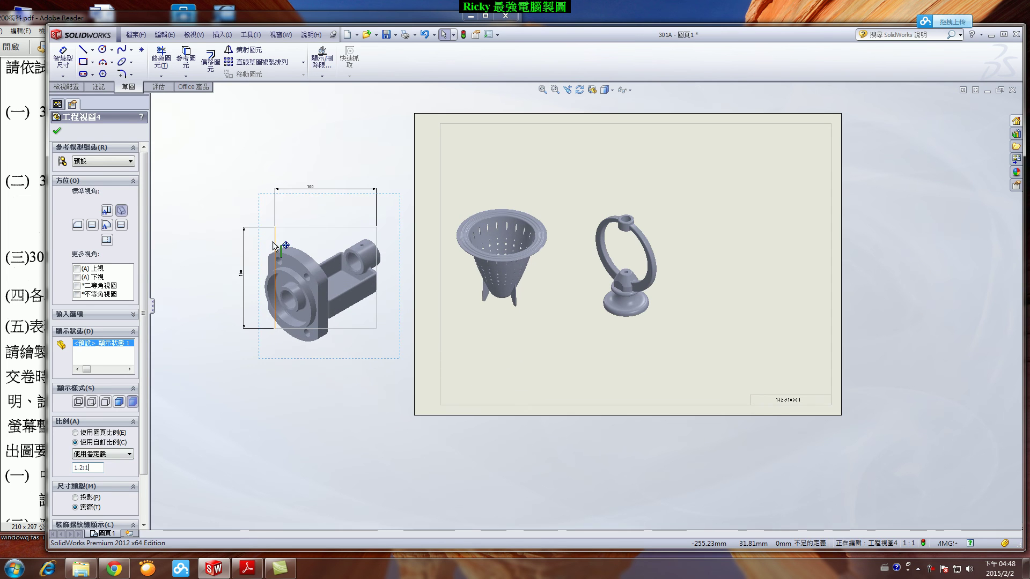
click(255, 197)
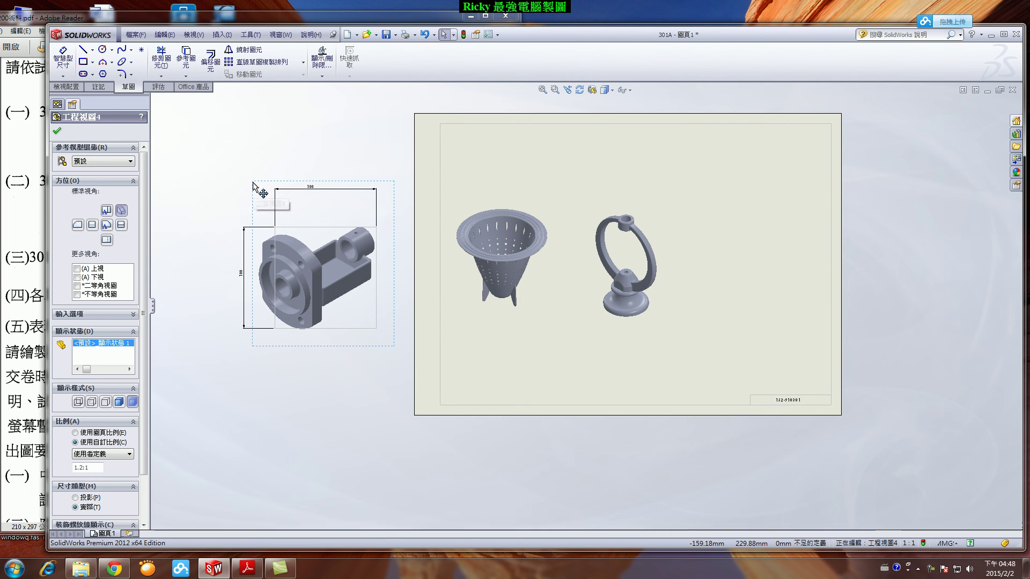
mouse_move(252, 188)
mouse_down()
mouse_move(652, 207)
mouse_move(617, 243)
mouse_move(687, 175)
mouse_up()
Delete the 100 mm reference square and its dimensions from beside the sheet.
click(292, 151)
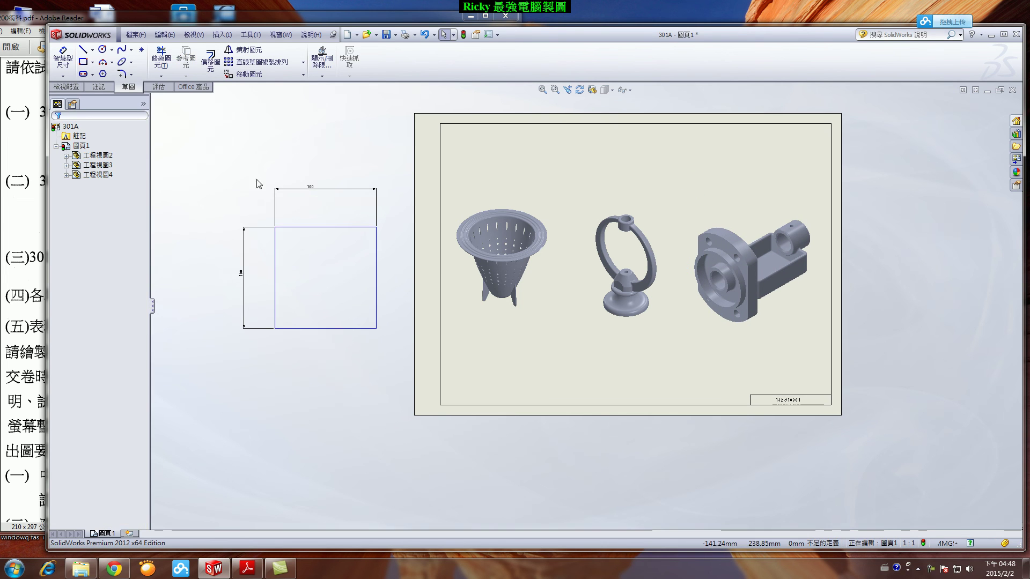
mouse_move(216, 163)
mouse_down()
mouse_move(386, 333)
mouse_move(404, 371)
mouse_up()
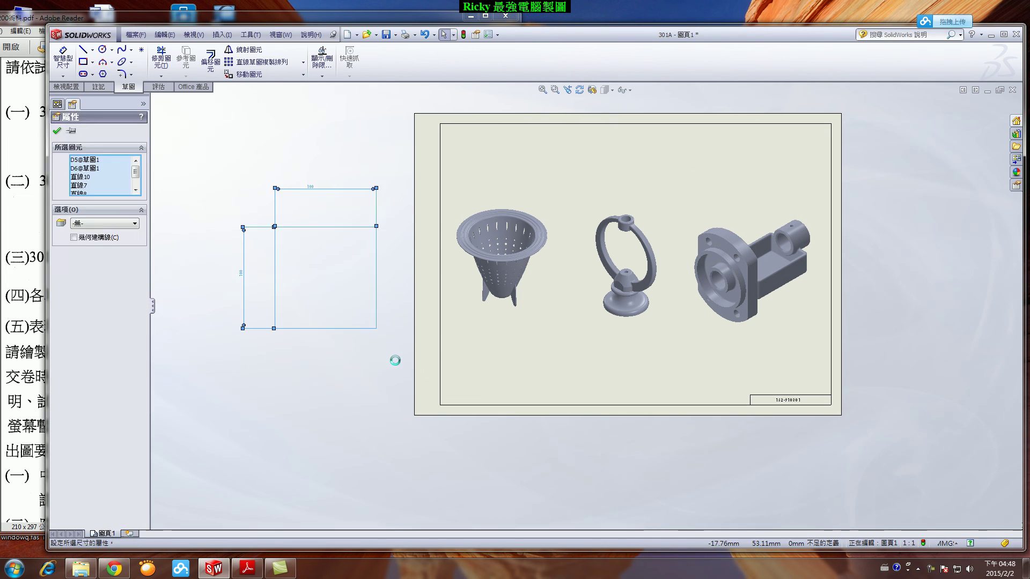
key(Delete)
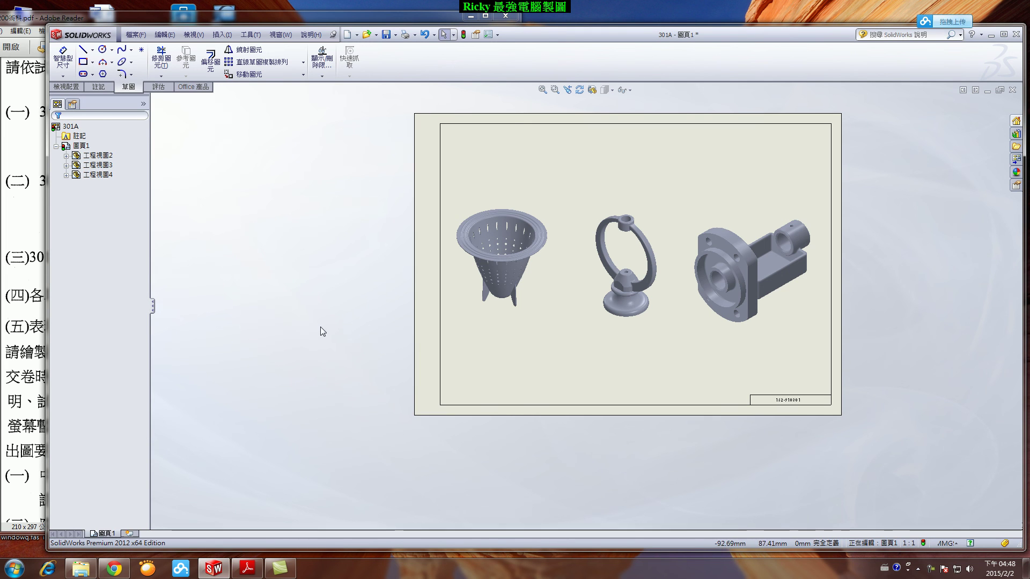
scroll(325, 338, up, 1)
scroll(842, 271, down, 1)
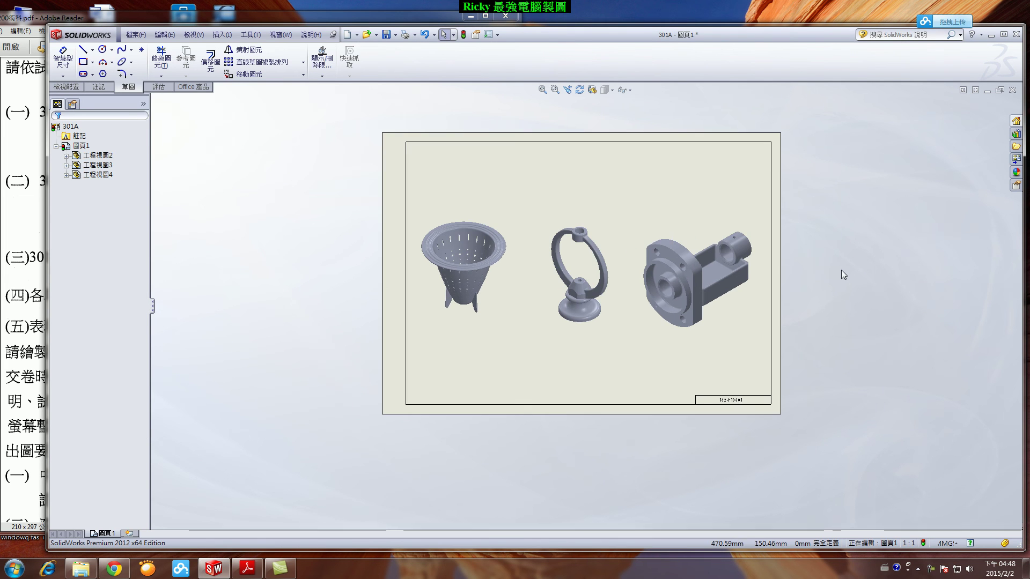